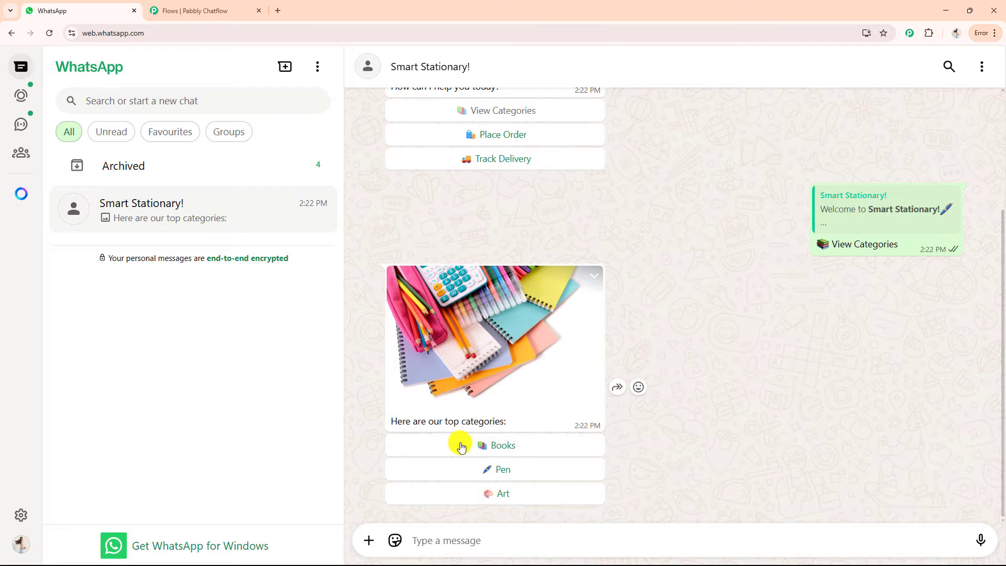
Order Books through the Smart Stationary! chatbot: agree to place an order, enter quantity 2, the customer's full name and address, and choose COD.
{"action": "left_click", "coordinate": [461, 446]}
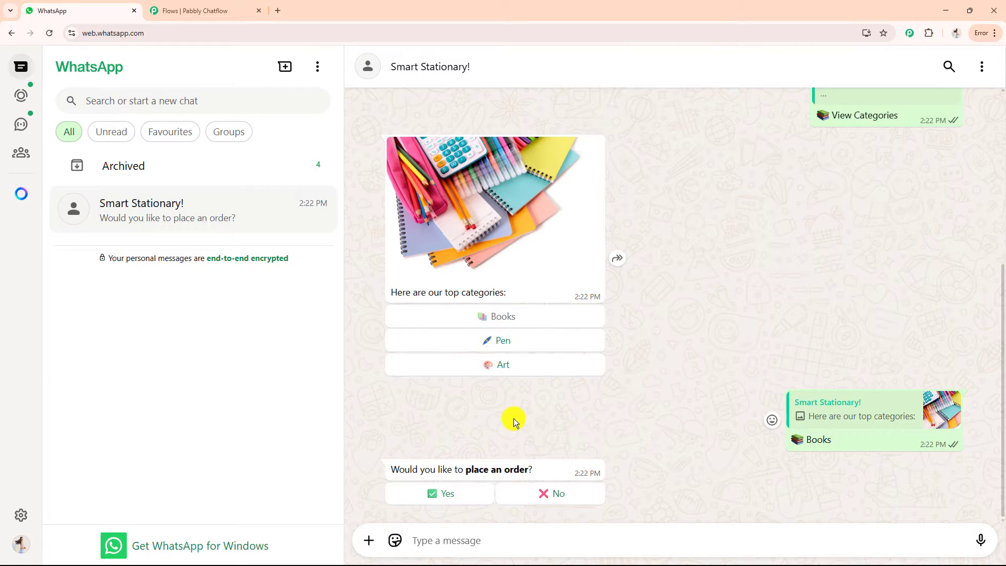
{"action": "left_click", "coordinate": [454, 493]}
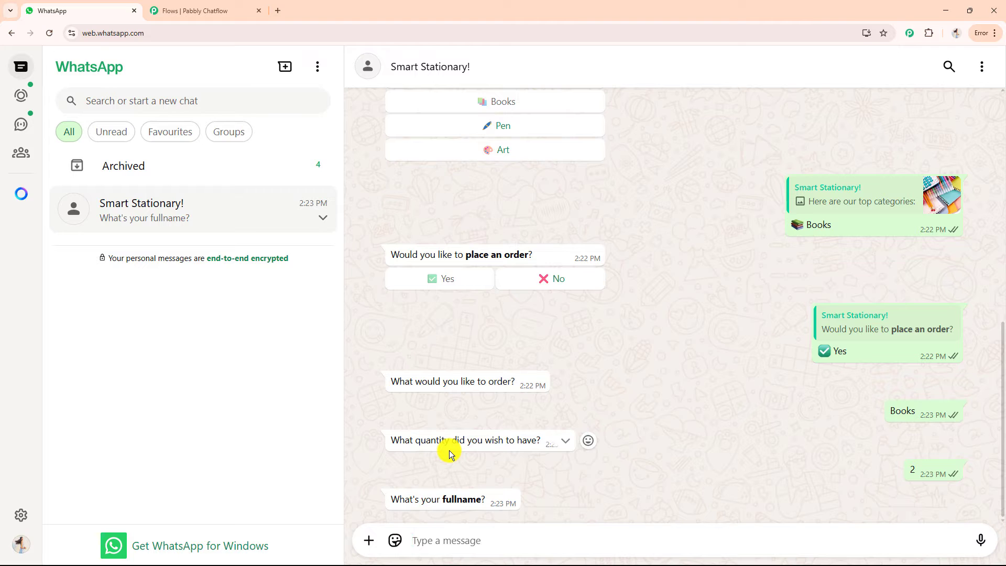
{"action": "type", "text": "Demo User"}
{"action": "key", "text": "Return"}
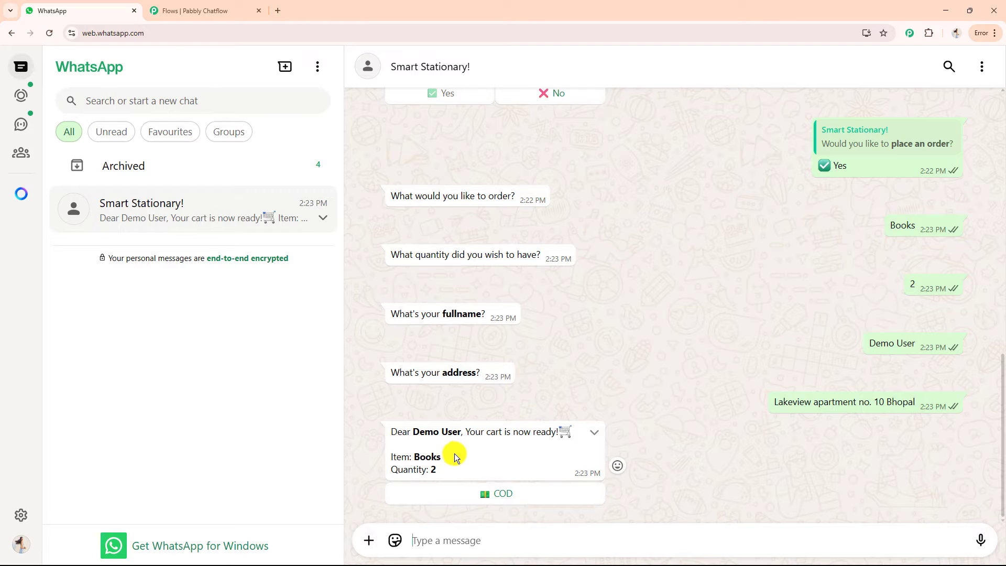
{"action": "left_click", "coordinate": [464, 497]}
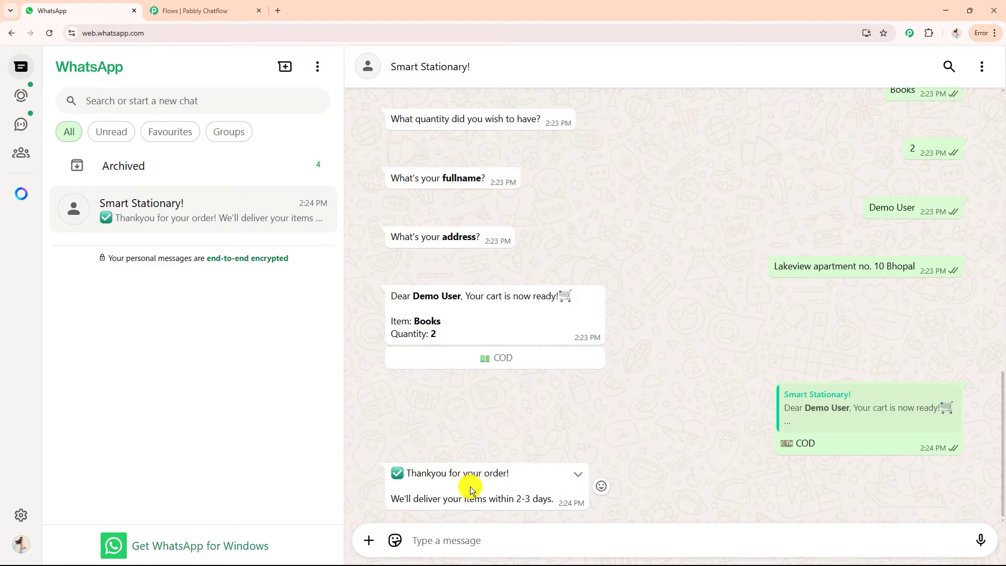
Start a Place Order request from the chatbot's welcome message for item Pen with quantity 20.
{"action": "scroll", "coordinate": [470, 488], "scroll_direction": "up", "scroll_amount": 10}
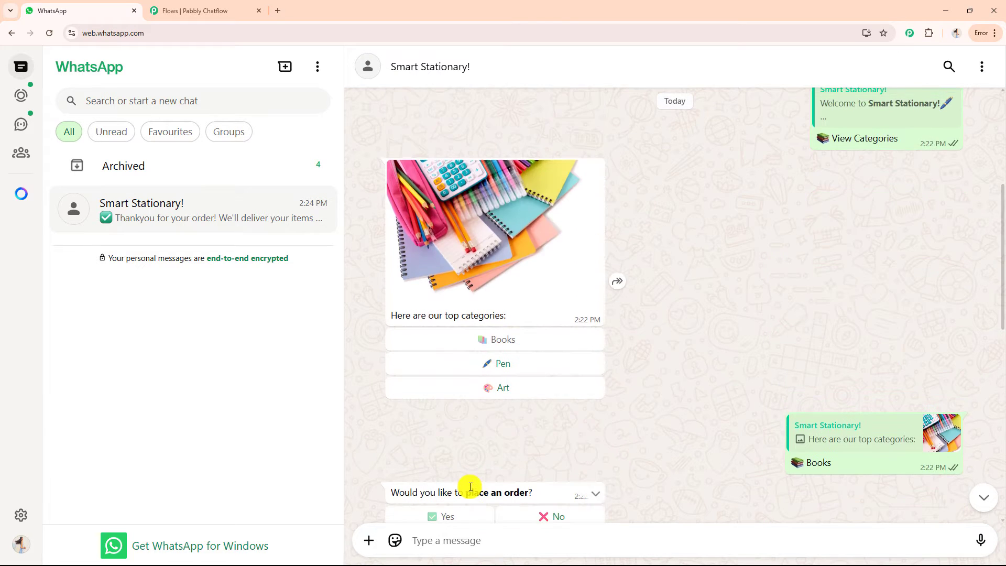
{"action": "scroll", "coordinate": [469, 486], "scroll_direction": "up", "scroll_amount": 5}
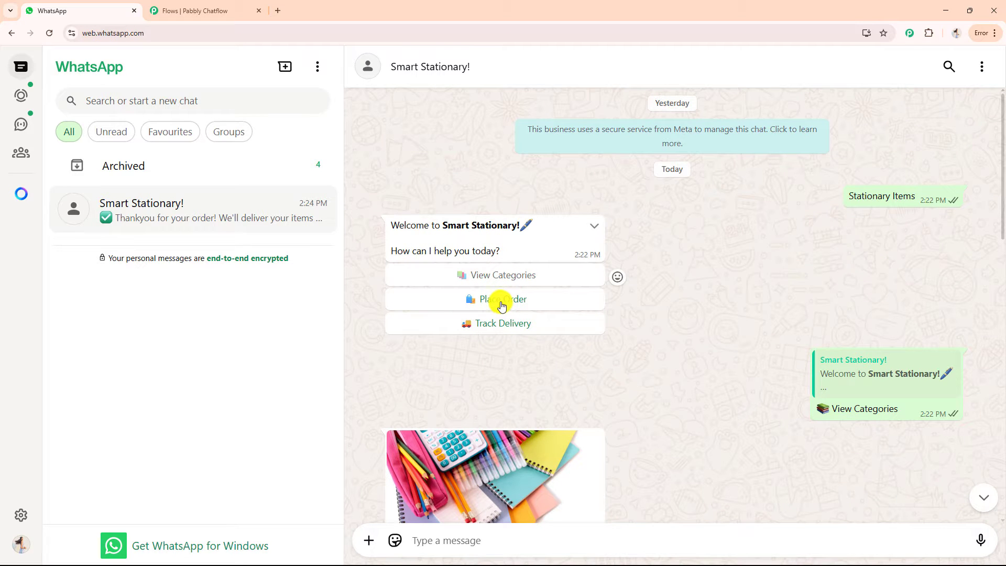
{"action": "left_click", "coordinate": [501, 303]}
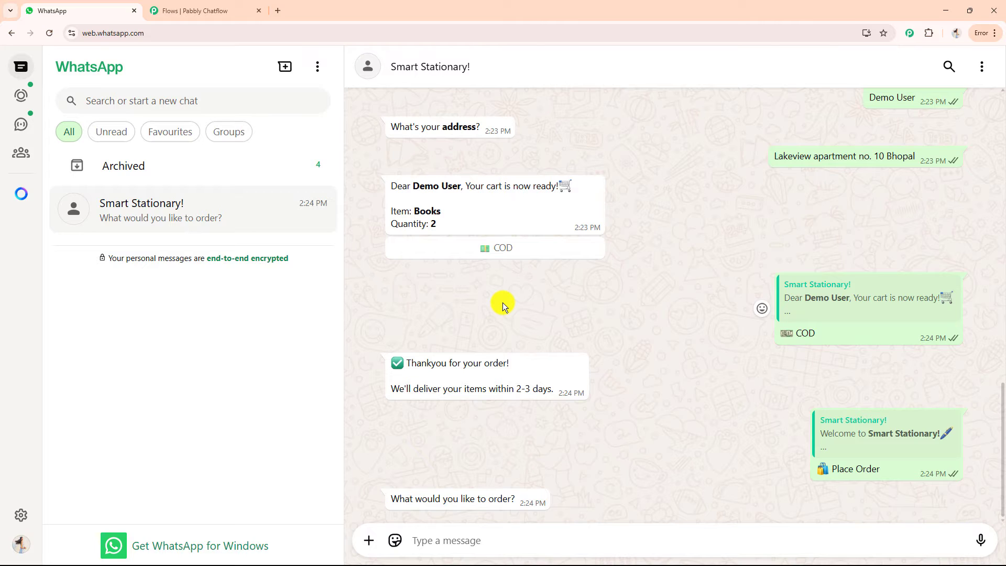
{"action": "type", "text": "Pen"}
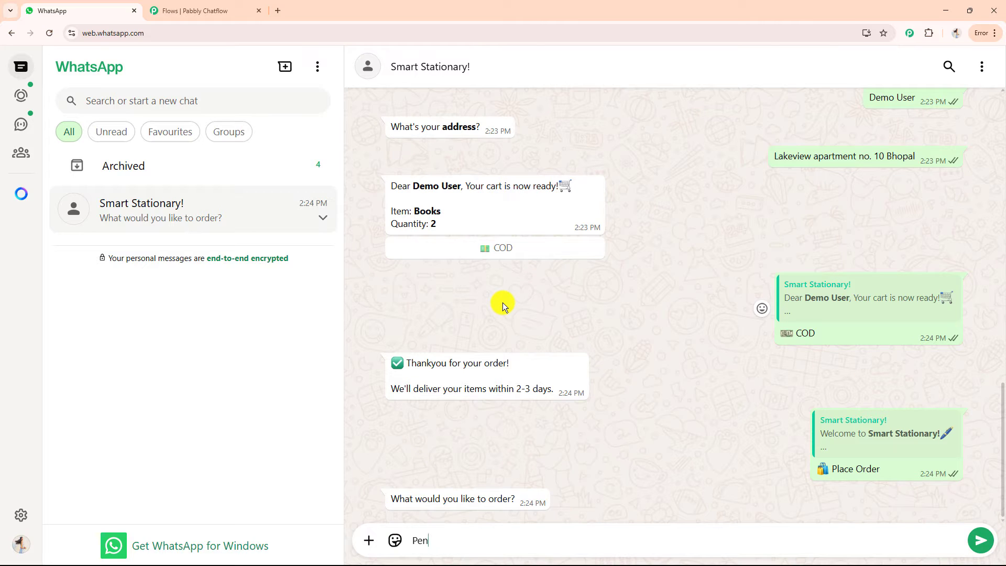
{"action": "key", "text": "Return"}
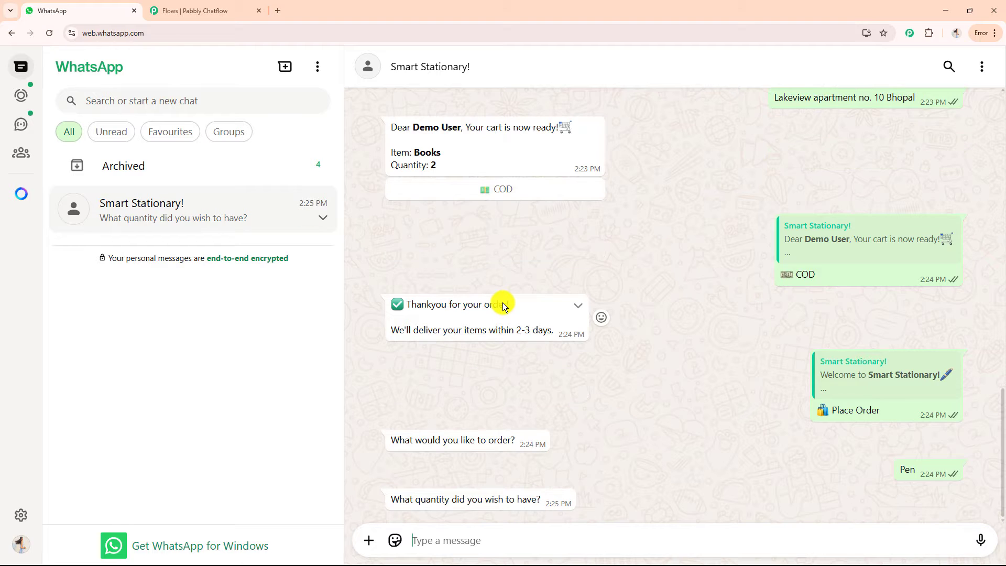
{"action": "type", "text": "20"}
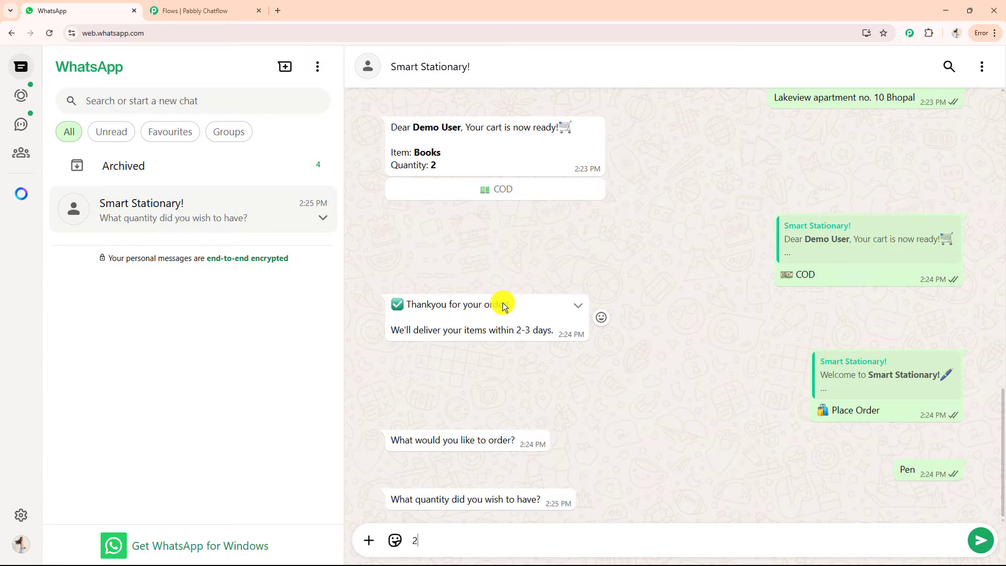
{"action": "key", "text": "Return"}
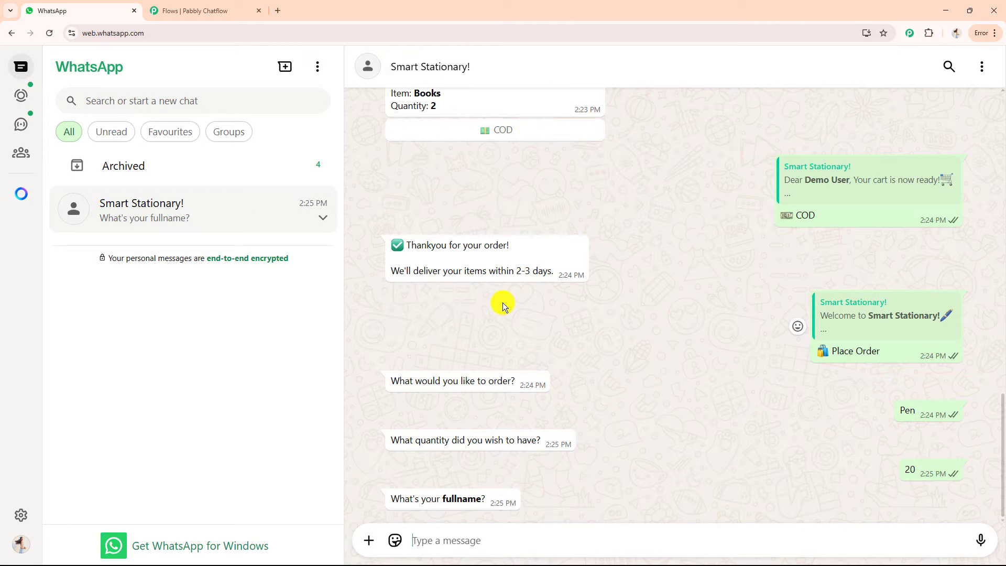
Answer the chatbot with the customer's full name and address, and choose COD for the Pen order.
{"action": "type", "text": "Demo User"}
{"action": "key", "text": "Return"}
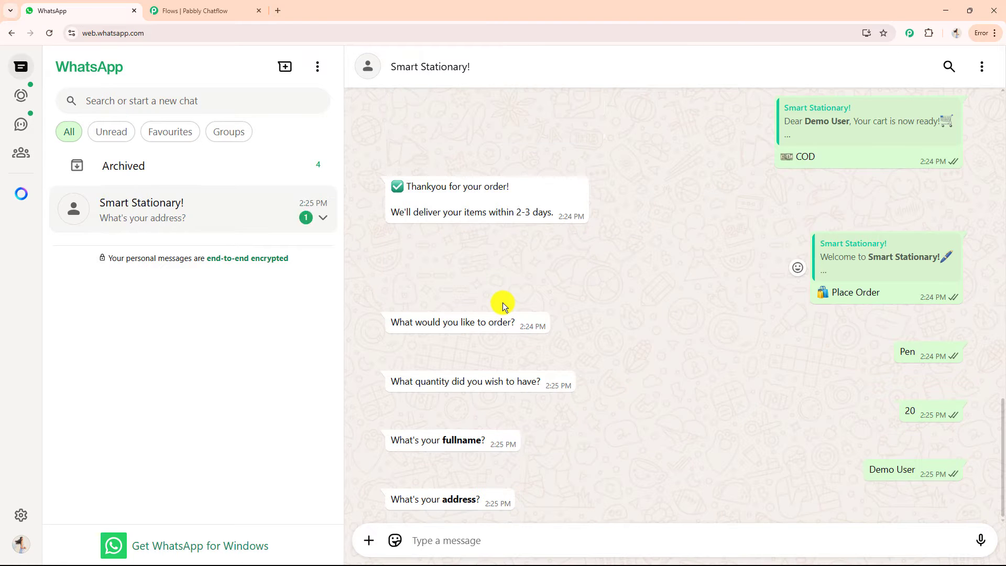
{"action": "type", "text": "Lakeview apartment no. 10 Bhopal"}
{"action": "key", "text": "Return"}
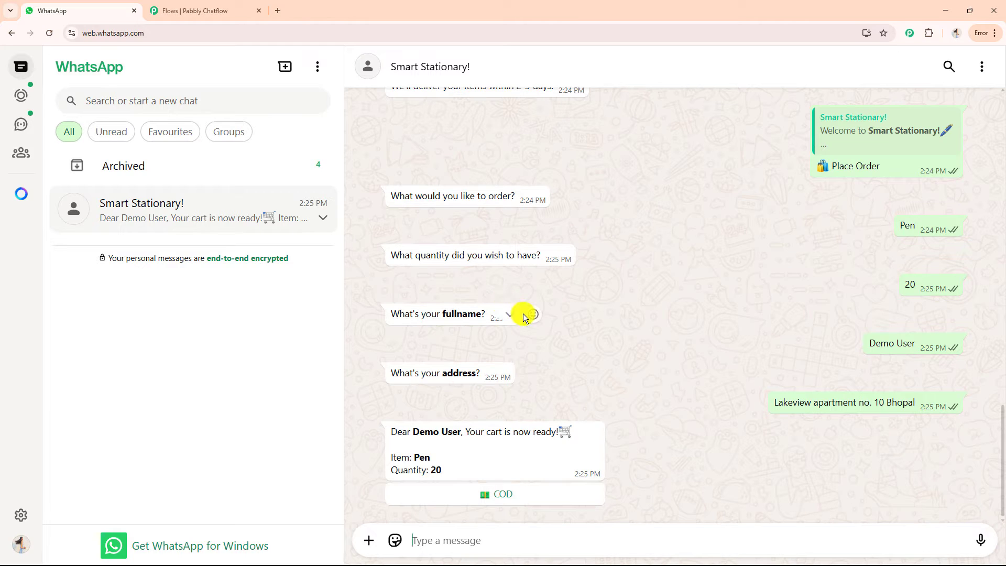
{"action": "left_click", "coordinate": [520, 491]}
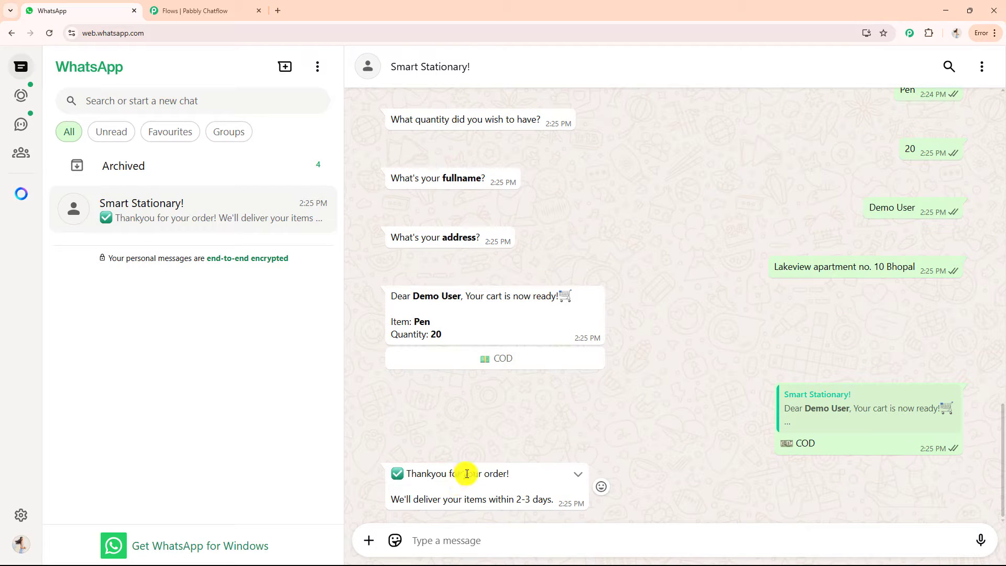
Request Track Delivery from the chatbot's welcome message and send the order number.
{"action": "scroll", "coordinate": [466, 473], "scroll_direction": "up", "scroll_amount": 15}
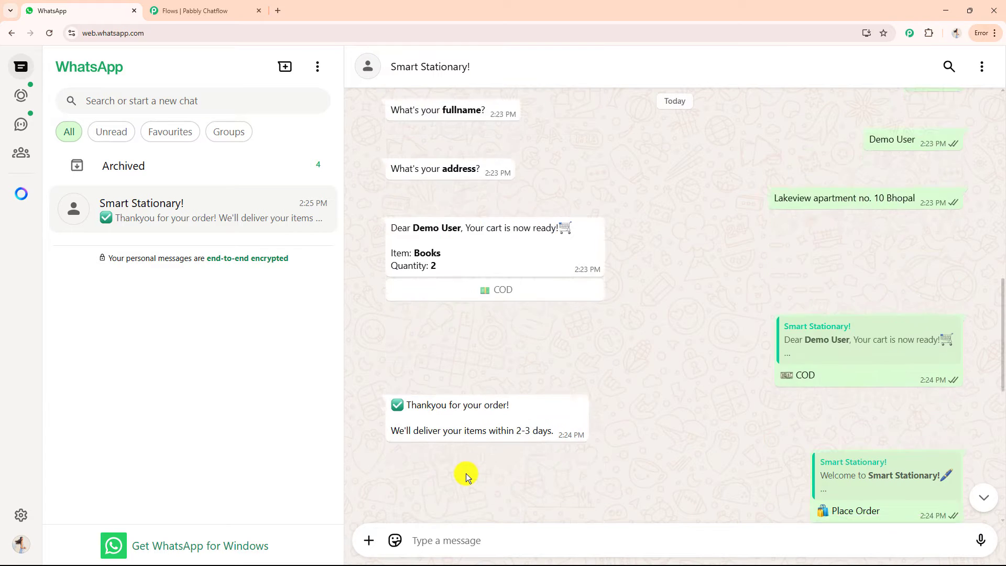
{"action": "scroll", "coordinate": [466, 473], "scroll_direction": "up", "scroll_amount": 15}
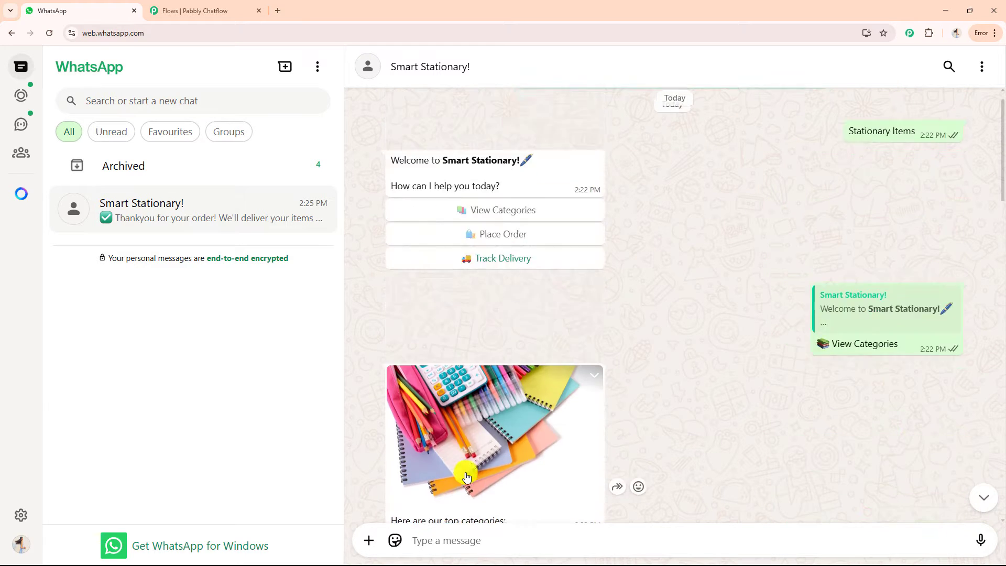
{"action": "left_click", "coordinate": [505, 301]}
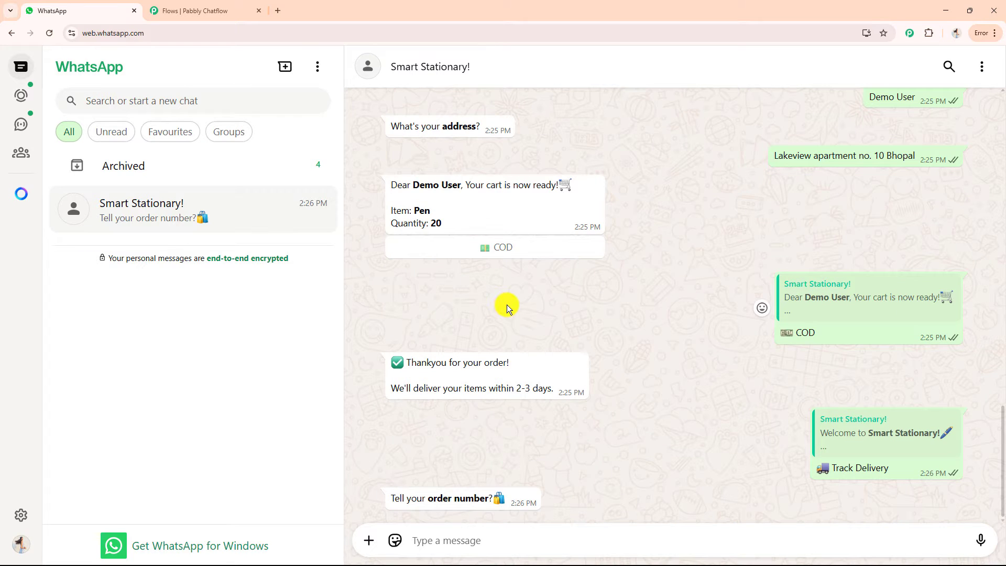
{"action": "left_click", "coordinate": [485, 540]}
{"action": "type", "text": "12345"}
{"action": "key", "text": "Return"}
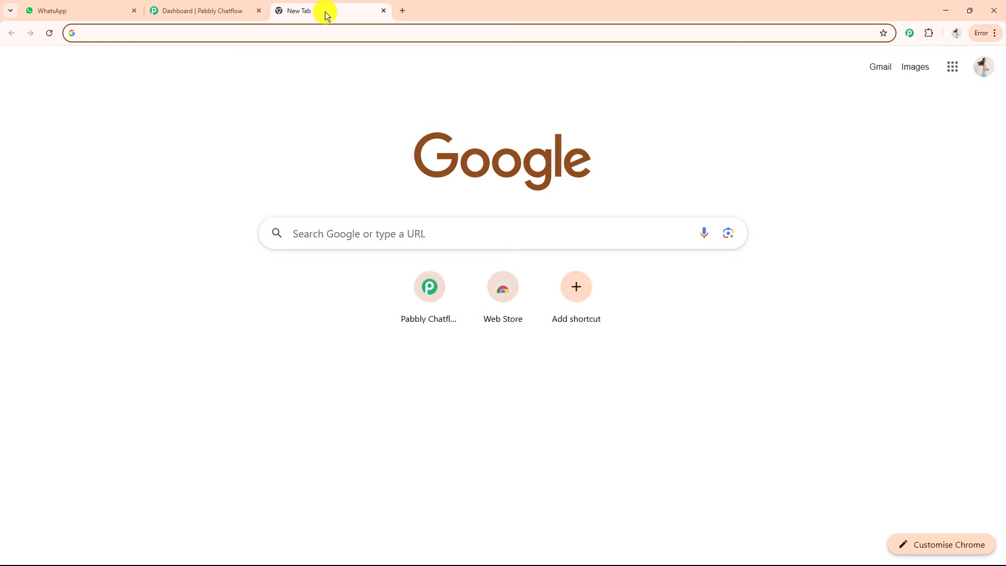
{"action": "left_click", "coordinate": [316, 31]}
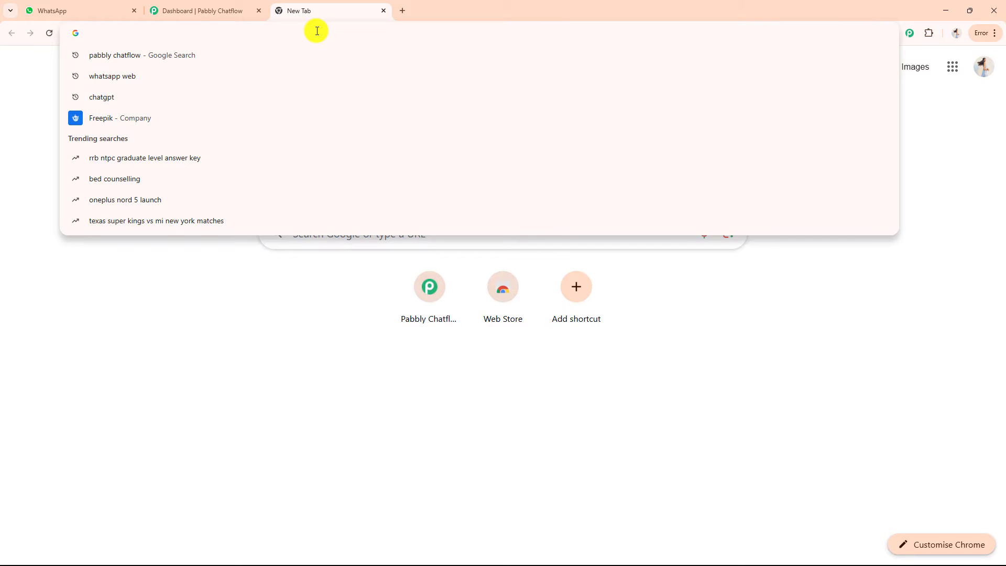
{"action": "type", "text": "https://pabbly.com/chatflow"}
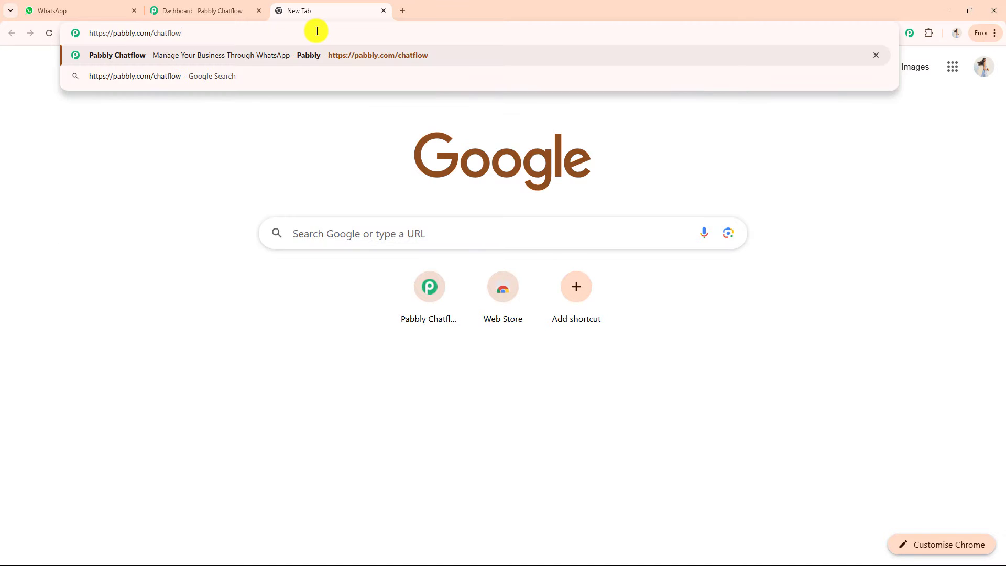
{"action": "key", "text": "Return"}
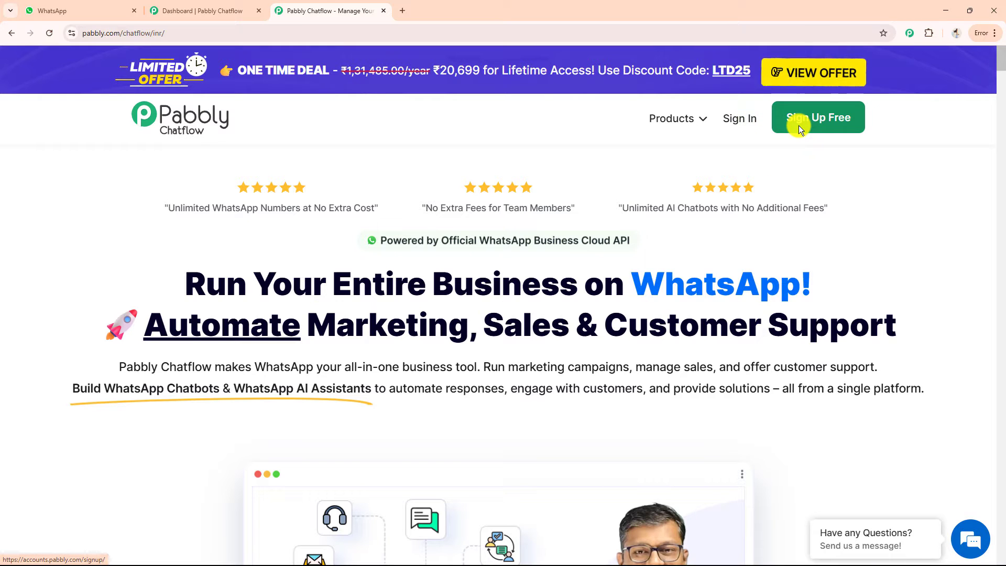
Sign in to Pabbly and access the Pabbly Chatflow app.
{"action": "left_click", "coordinate": [749, 122]}
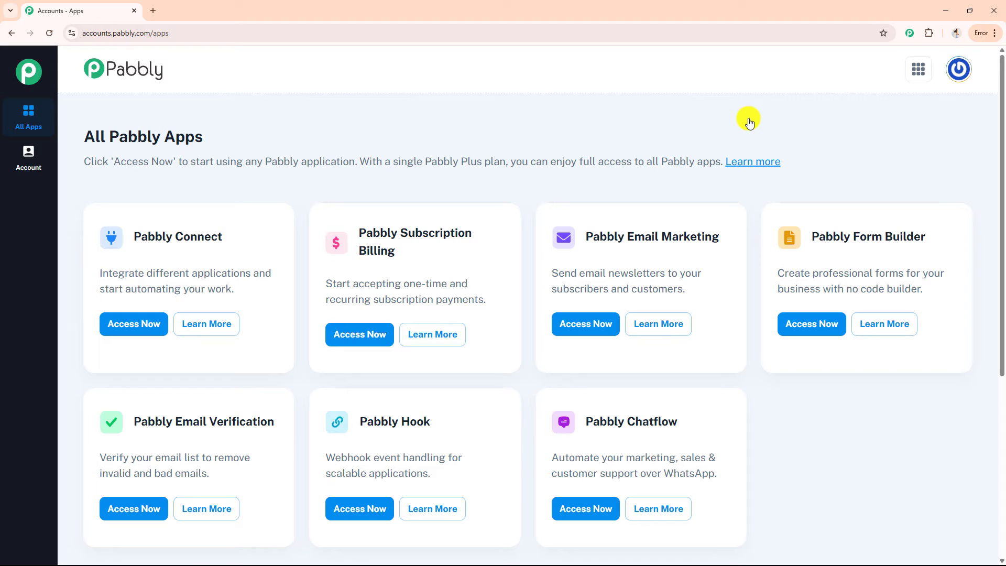
{"action": "scroll", "coordinate": [749, 122], "scroll_direction": "down", "scroll_amount": 1}
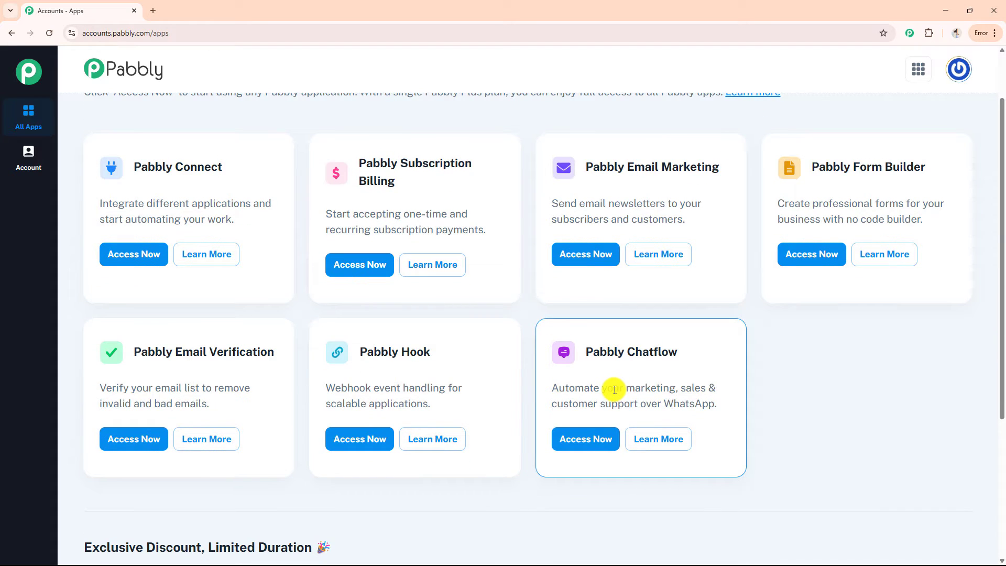
{"action": "left_click", "coordinate": [582, 438]}
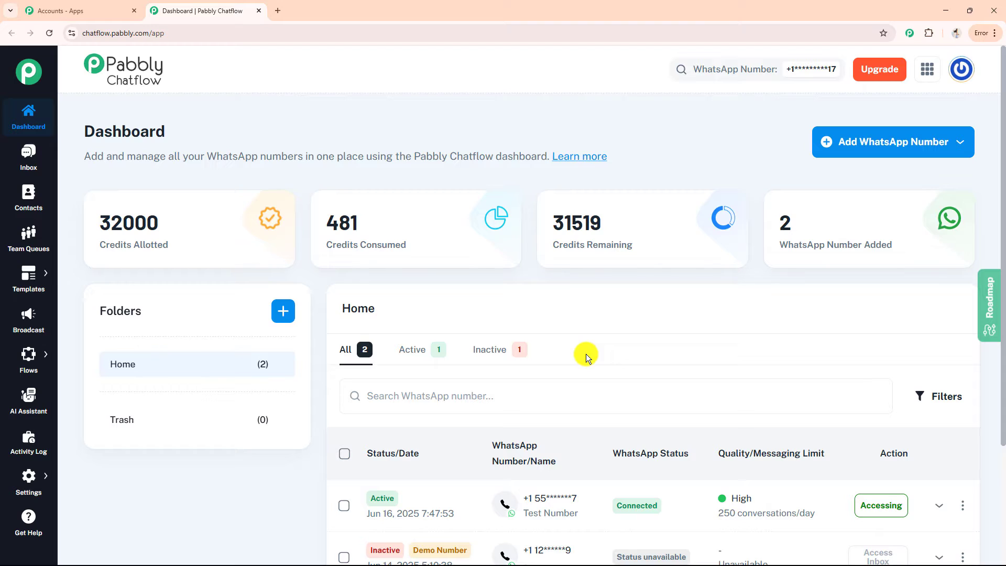
{"action": "left_click", "coordinate": [858, 156]}
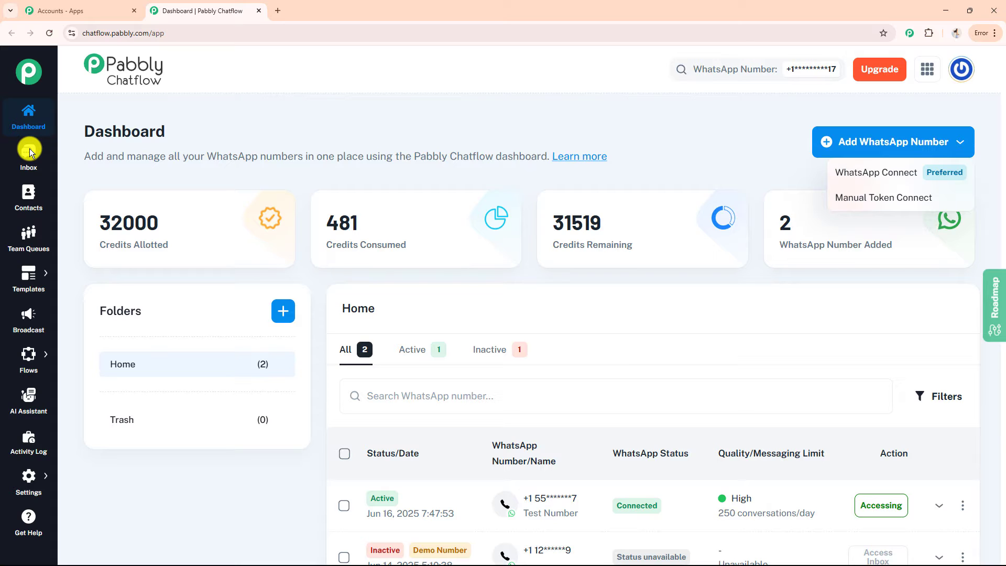
{"action": "left_click", "coordinate": [35, 195]}
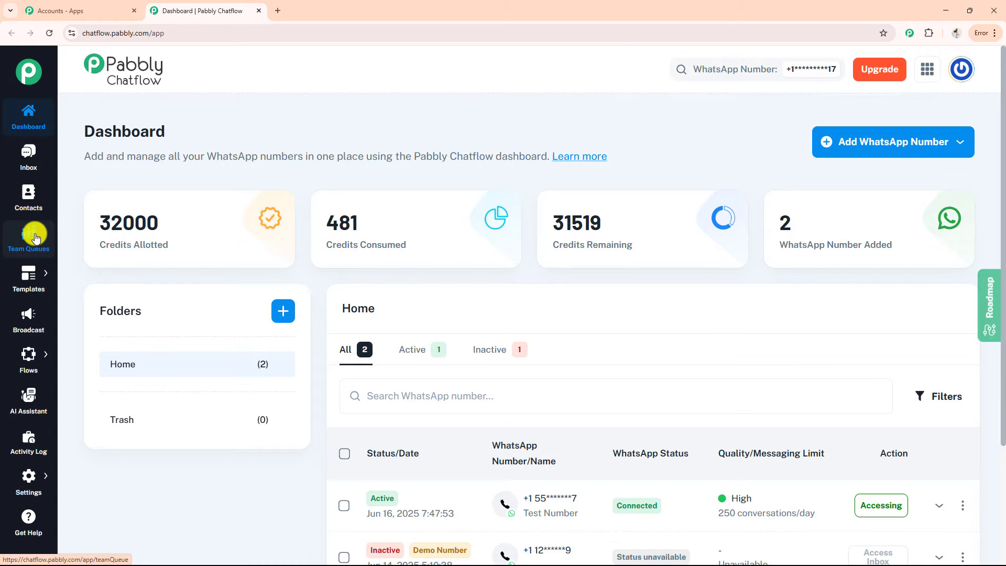
{"action": "mouse_move", "coordinate": [33, 274]}
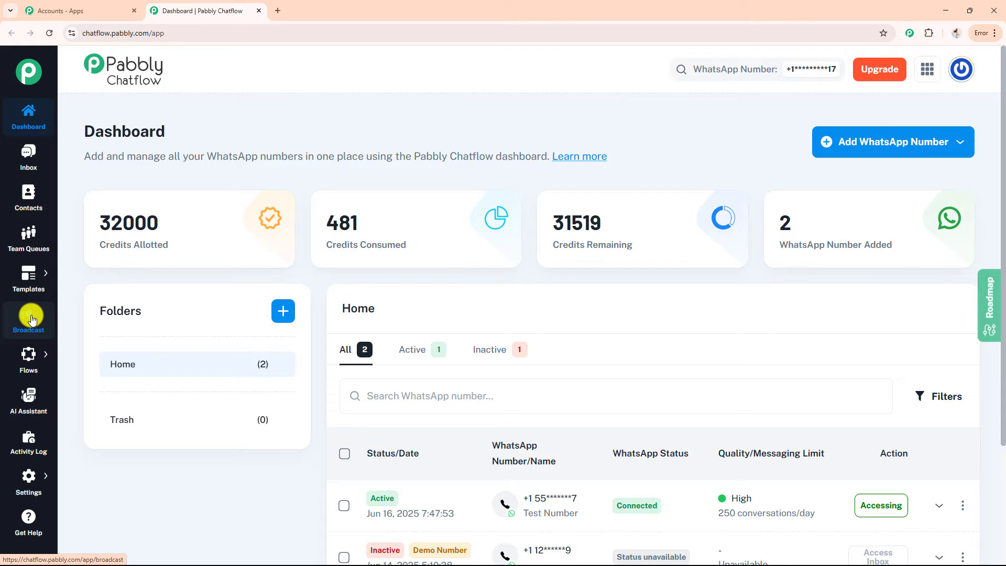
{"action": "mouse_move", "coordinate": [33, 355]}
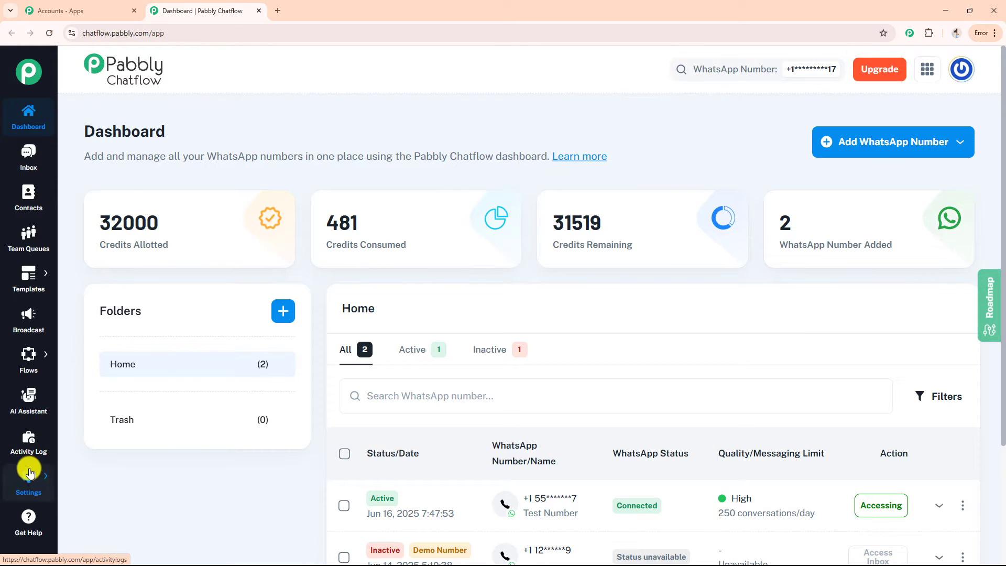
{"action": "mouse_move", "coordinate": [29, 472]}
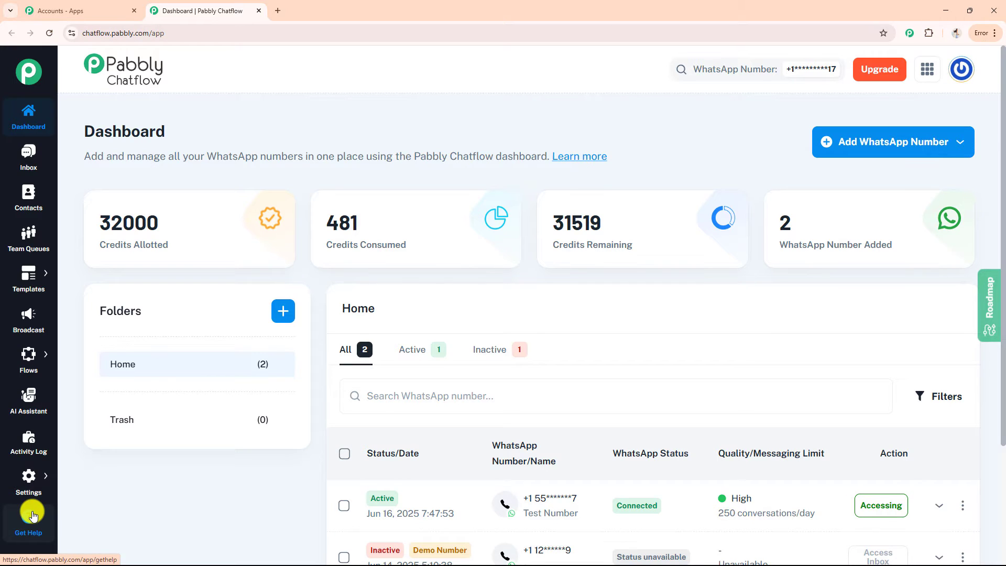
Go to the Flow Builder and add a new flow.
{"action": "mouse_move", "coordinate": [30, 359]}
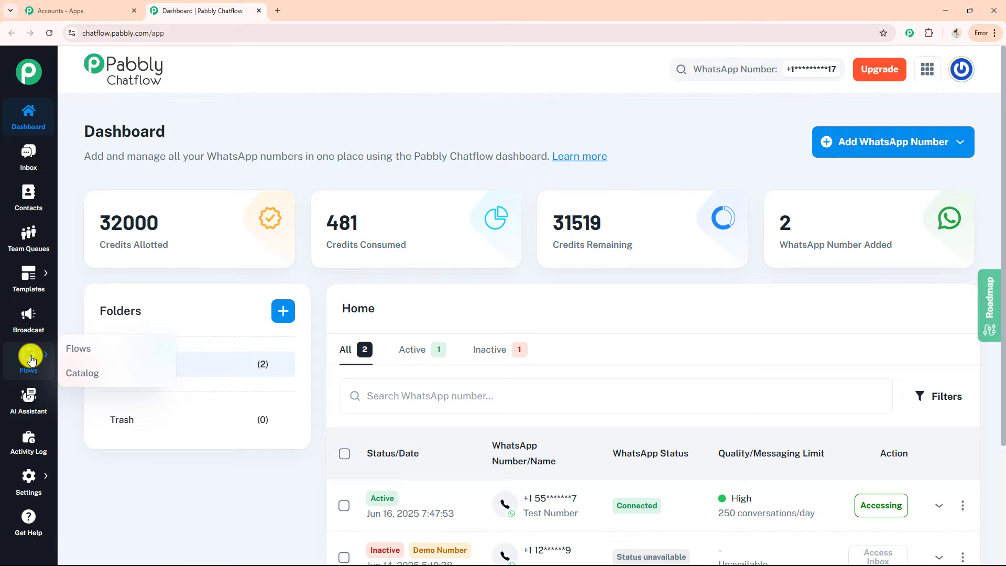
{"action": "left_click", "coordinate": [77, 350]}
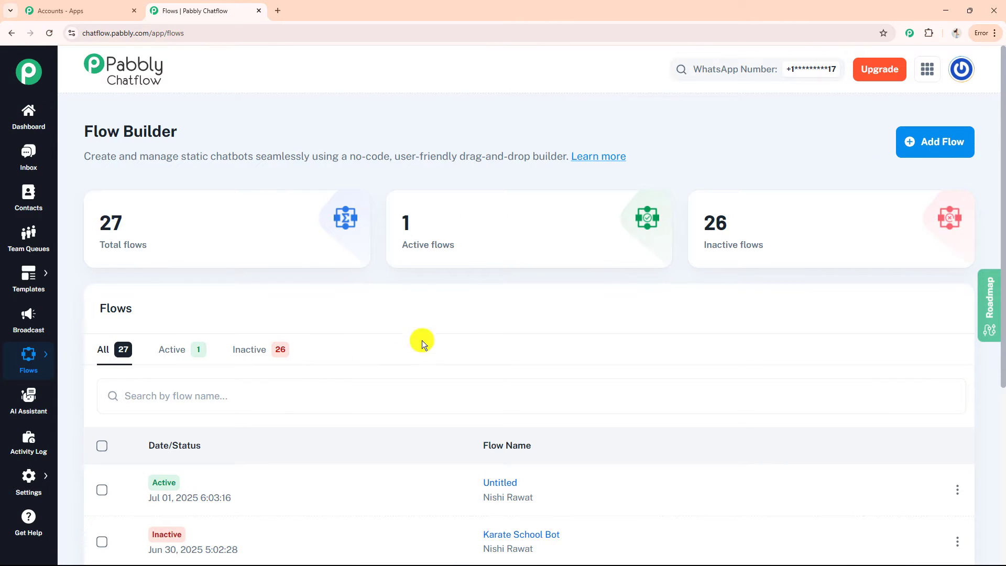
{"action": "left_click", "coordinate": [923, 147]}
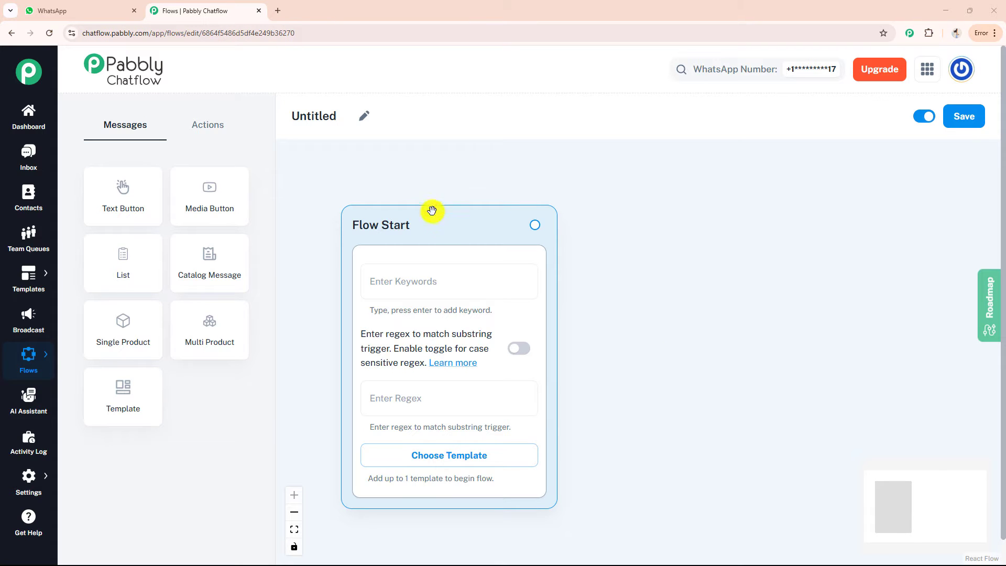
Rename the untitled flow as "WhatsApp Chatbot for Stationary Business".
{"action": "left_click", "coordinate": [363, 118]}
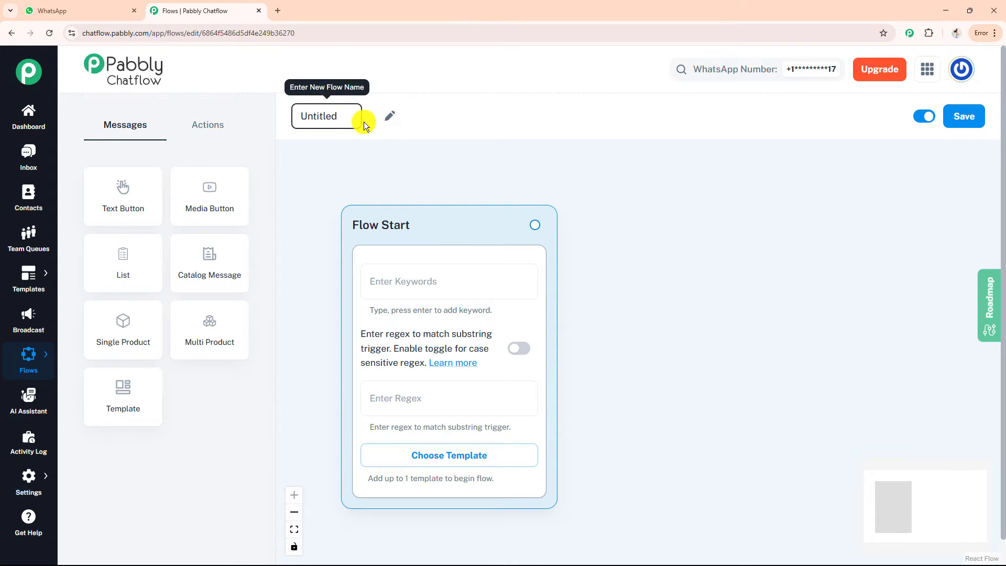
{"action": "key", "text": "BackSpace"}
{"action": "key", "text": "BackSpace"}
{"action": "key", "text": "BackSpace"}
{"action": "key", "text": "BackSpace"}
{"action": "key", "text": "BackSpace"}
{"action": "key", "text": "BackSpace"}
{"action": "key", "text": "BackSpace"}
{"action": "key", "text": "BackSpace"}
{"action": "type", "text": "WhatsApp Chatbot for Stationary Business"}
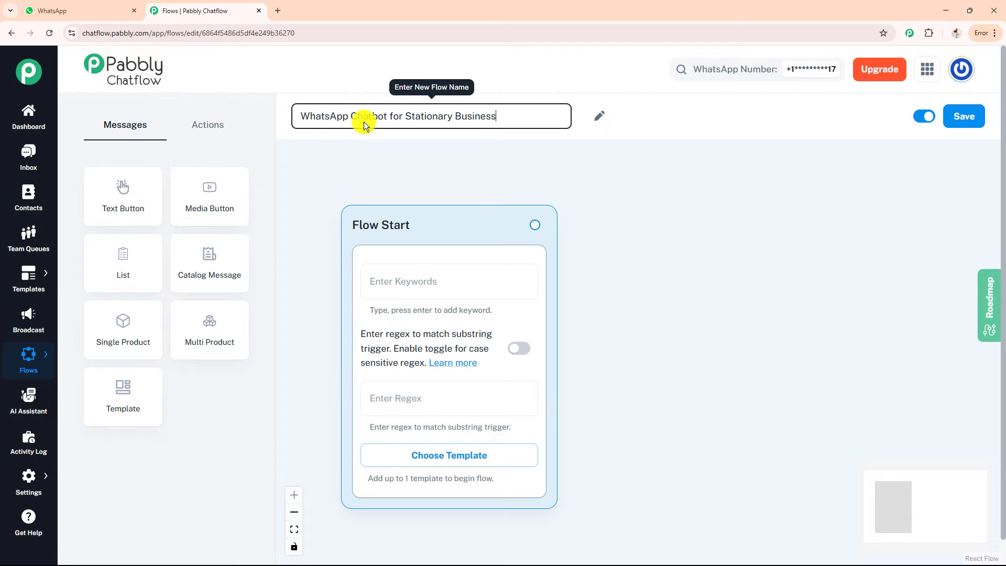
{"action": "key", "text": "Return"}
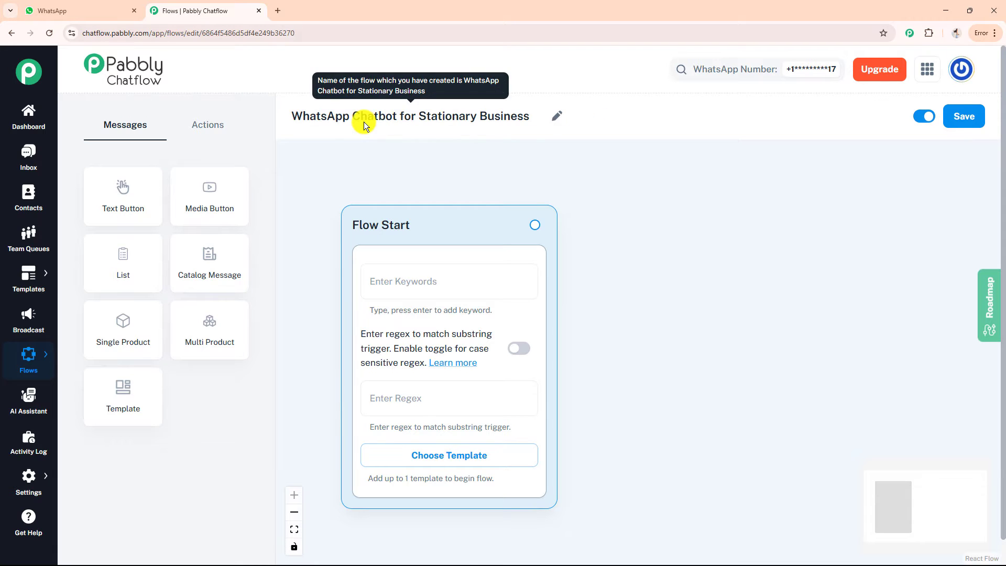
Set the Flow Start regex trigger to [\s\S]+ and enable case-sensitive matching.
{"action": "left_click", "coordinate": [920, 117]}
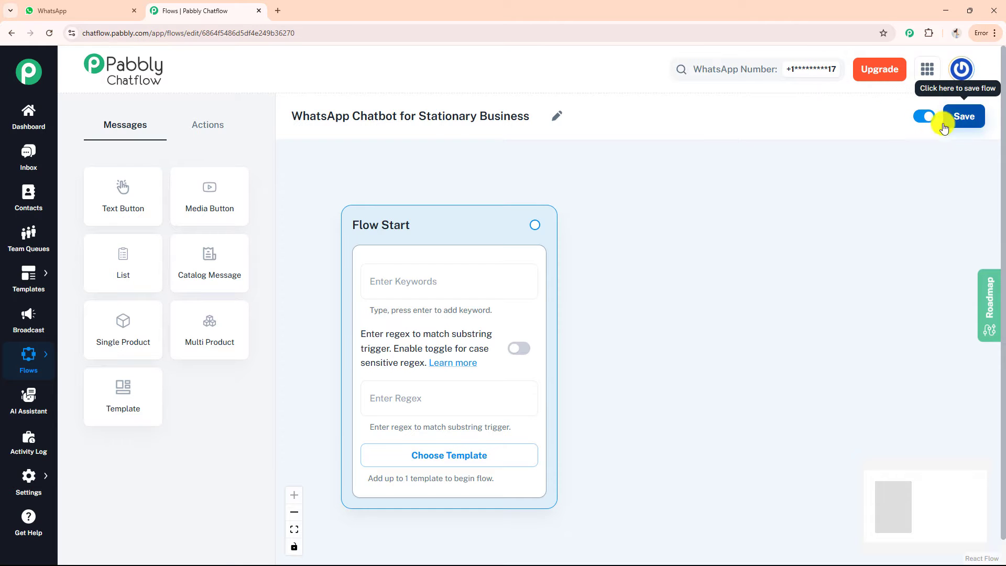
{"action": "left_click_drag", "start_coordinate": [442, 215], "coordinate": [407, 188]}
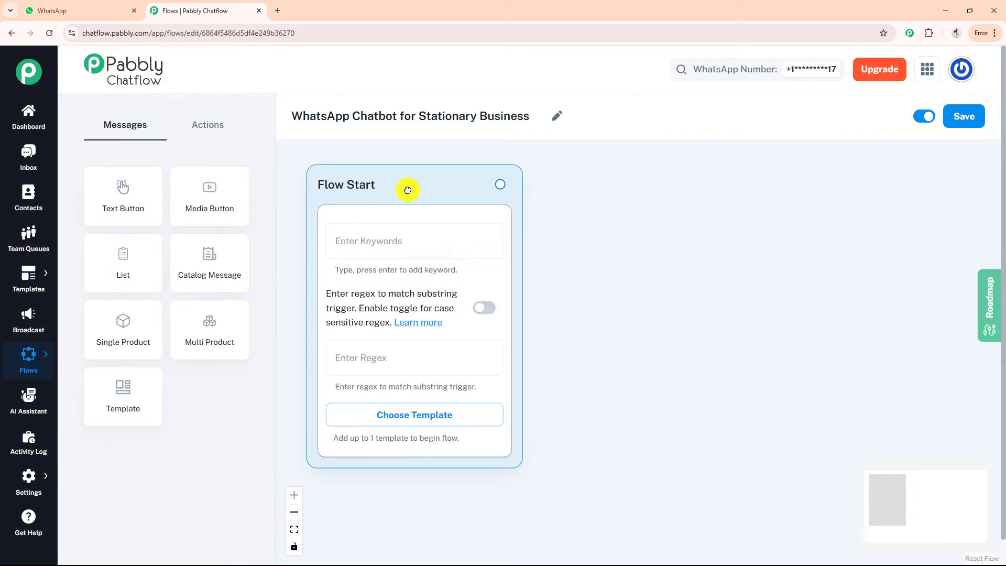
{"action": "left_click", "coordinate": [394, 235]}
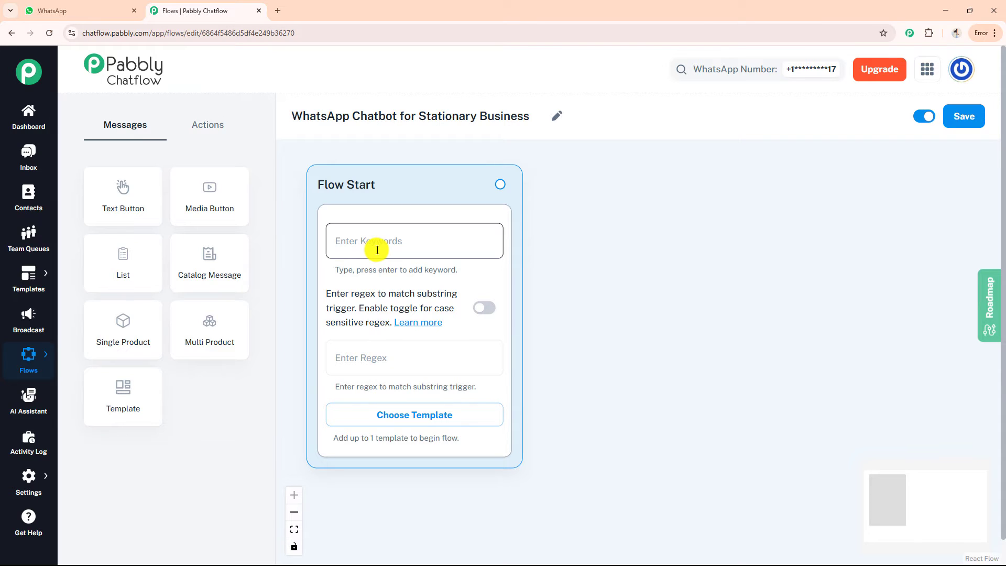
{"action": "left_click", "coordinate": [378, 359]}
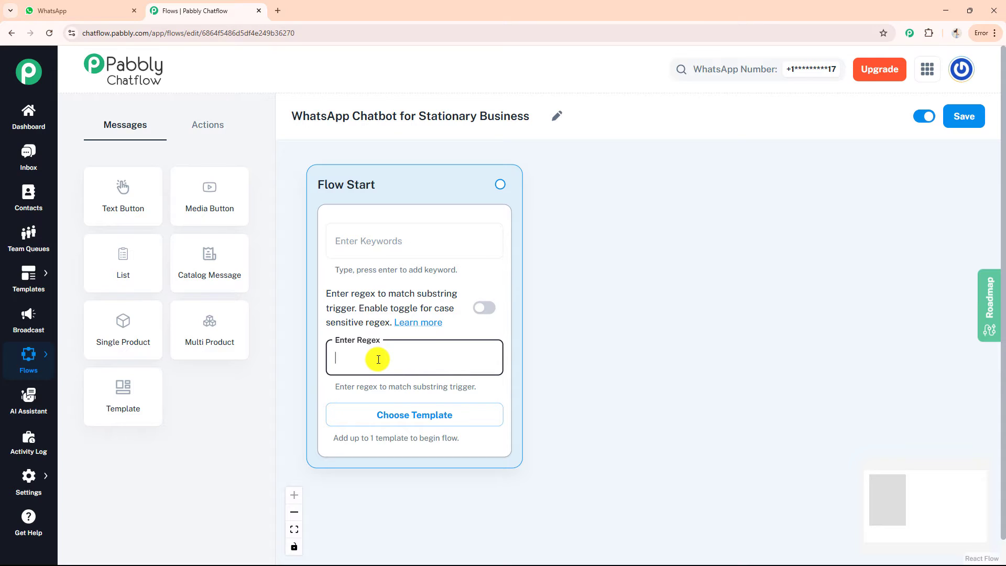
{"action": "type", "text": "[\\s\\S]+"}
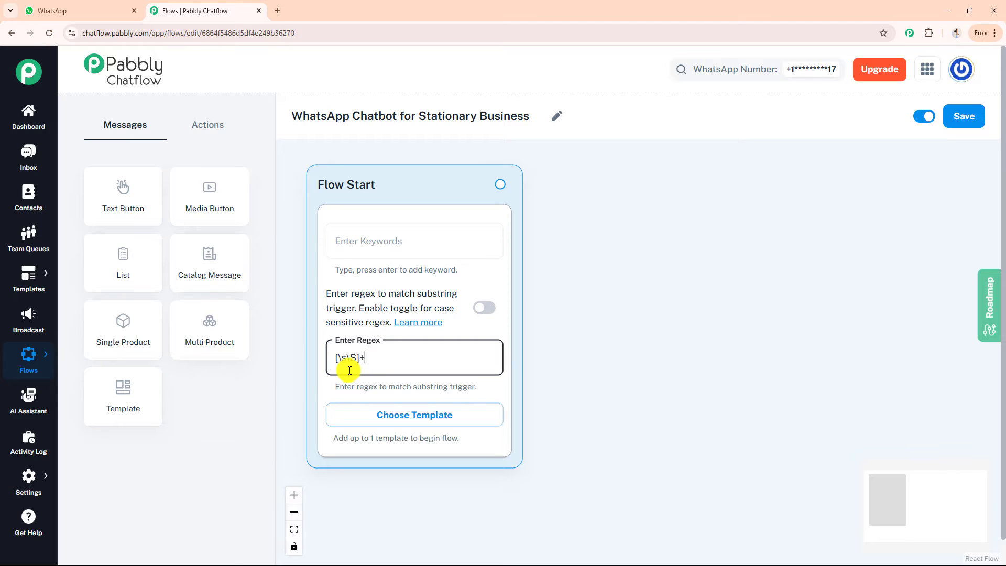
{"action": "left_click", "coordinate": [480, 310]}
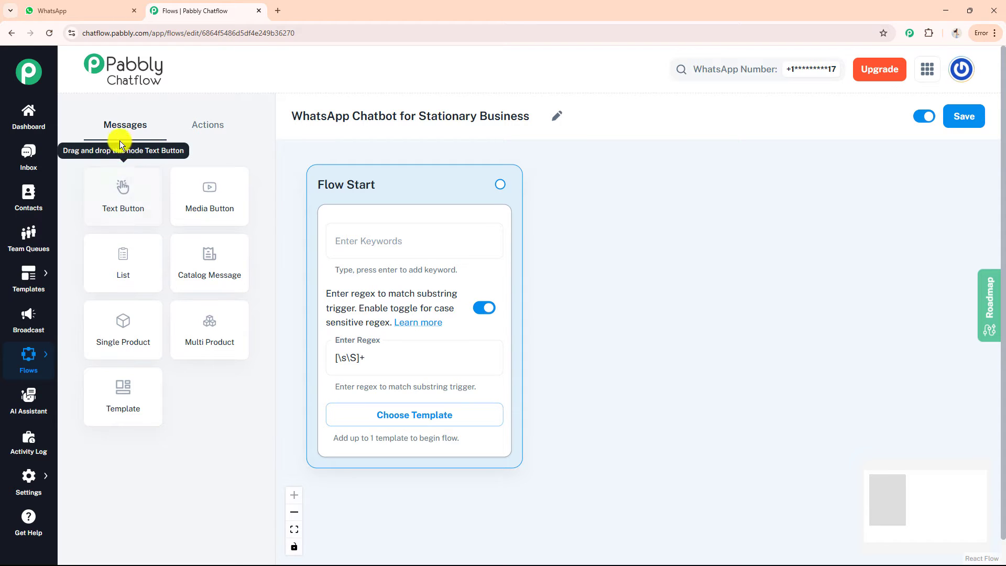
Add a Text Button message node beside Flow Start and connect Flow Start to it.
{"action": "mouse_move", "coordinate": [130, 204]}
{"action": "left_mouse_down"}
{"action": "mouse_move", "coordinate": [225, 191]}
{"action": "mouse_move", "coordinate": [664, 272]}
{"action": "left_mouse_up"}
{"action": "left_click_drag", "start_coordinate": [723, 300], "coordinate": [619, 202]}
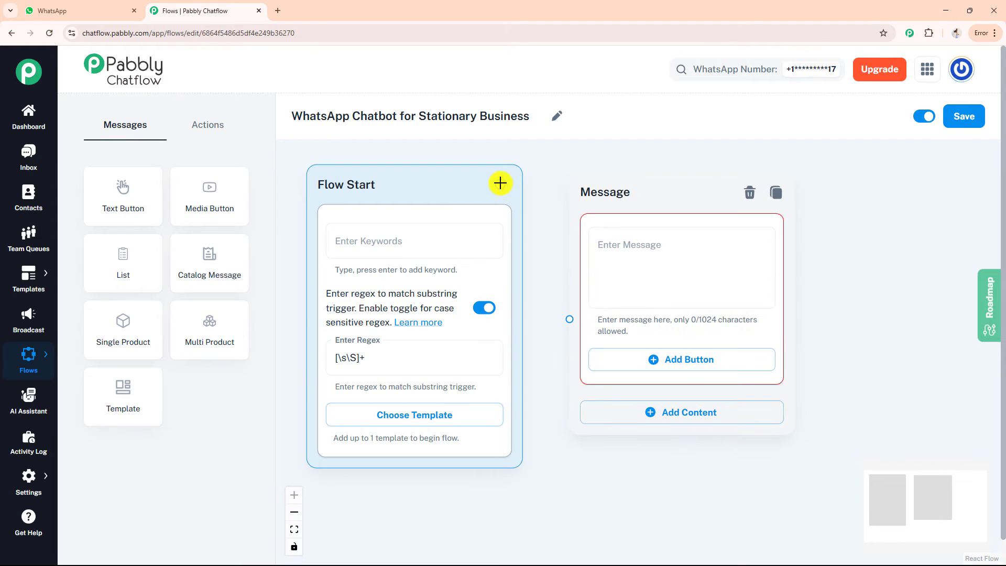
{"action": "left_click_drag", "start_coordinate": [500, 183], "coordinate": [569, 319]}
Enter "Welcome to *Smart Stationary!* 🖊 How can I help you today?" and add the buttons View Categories, Place Order and Track Delivery.
{"action": "left_click", "coordinate": [617, 253]}
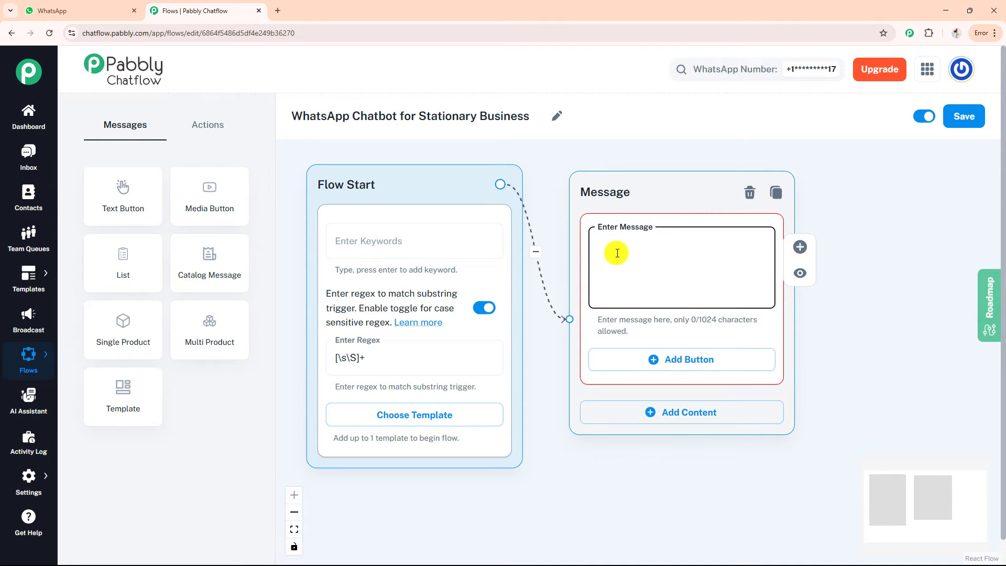
{"action": "type", "text": "Welcome to *Smart Stationary!* 🖊  How can I help you today?"}
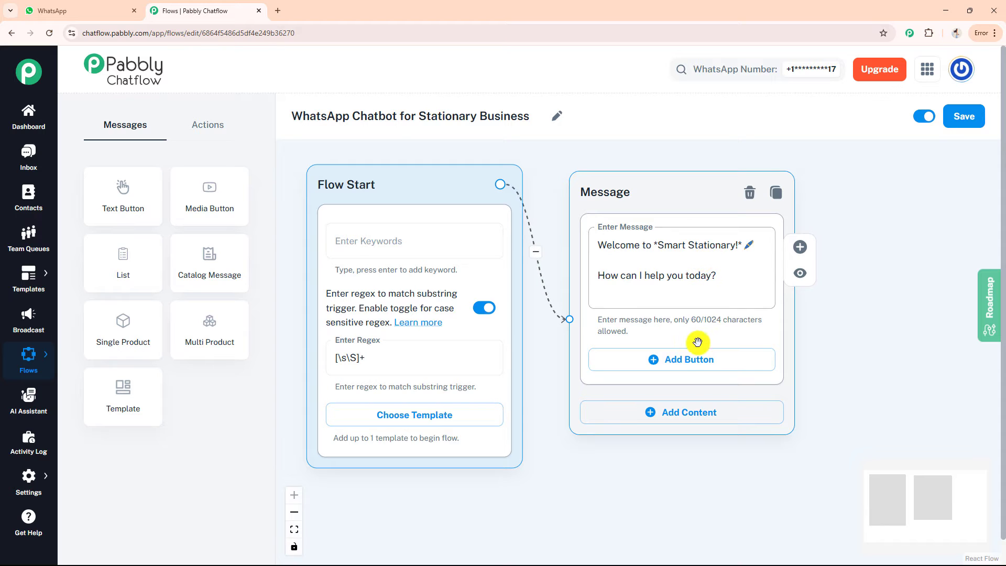
{"action": "left_click", "coordinate": [697, 358]}
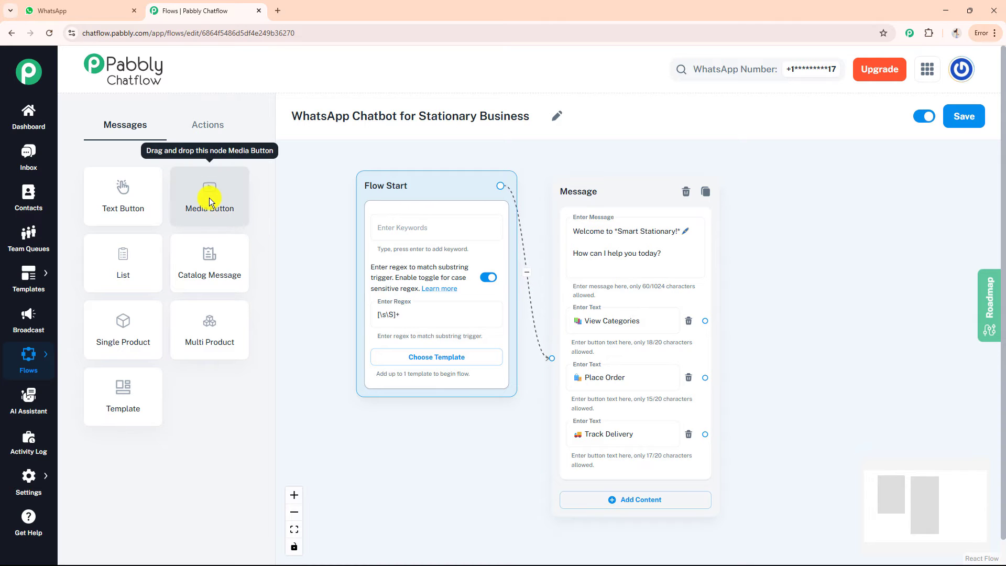
Add a Media Button message node beside the welcome message and connect the View Categories button to it.
{"action": "left_click_drag", "start_coordinate": [209, 197], "coordinate": [769, 228]}
{"action": "left_click_drag", "start_coordinate": [806, 270], "coordinate": [736, 195]}
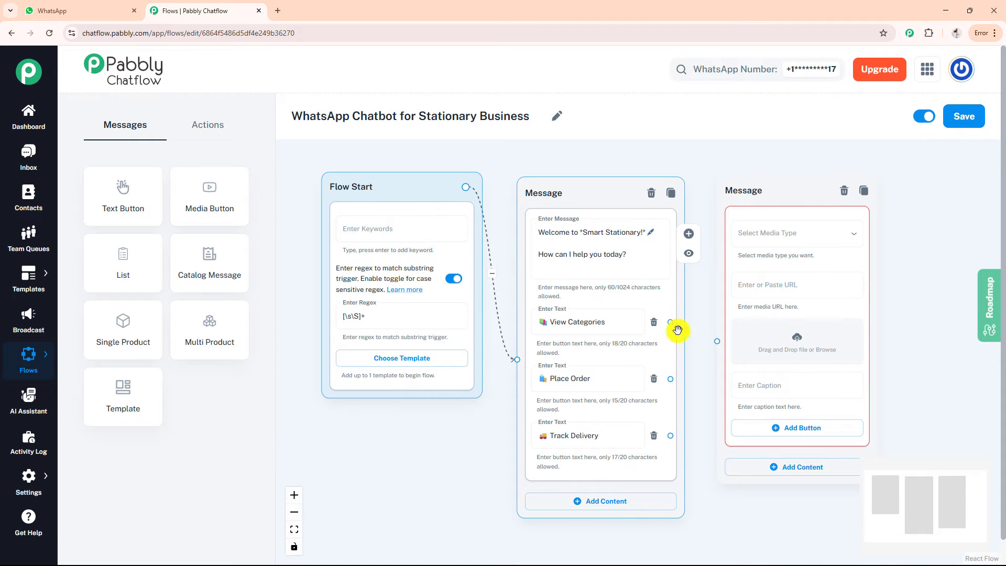
{"action": "left_click_drag", "start_coordinate": [676, 330], "coordinate": [716, 341]}
{"action": "left_click_drag", "start_coordinate": [746, 193], "coordinate": [739, 186]}
Set the new message's media type to Image and upload today's JPG picture from the Downloads folder.
{"action": "left_click", "coordinate": [752, 222]}
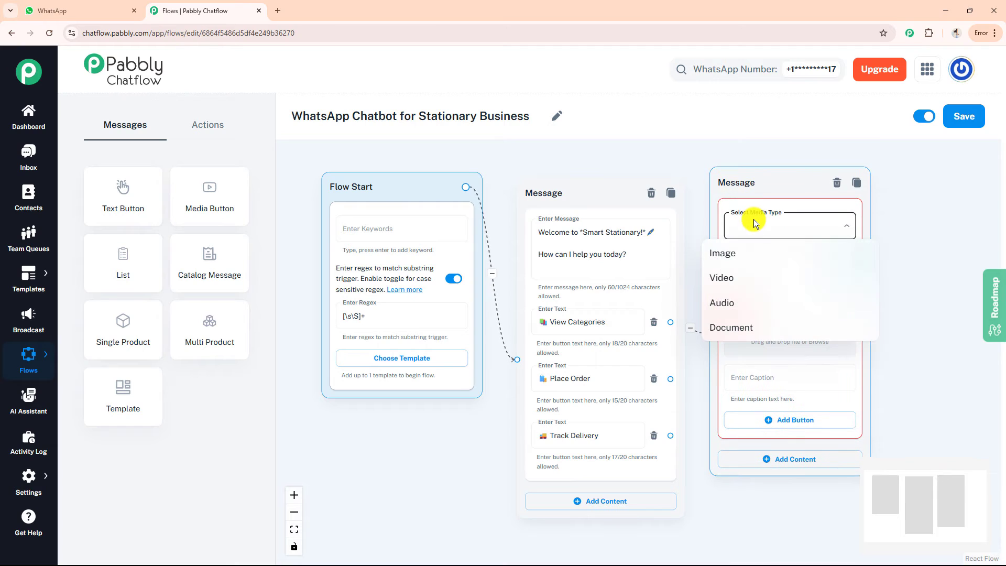
{"action": "left_click", "coordinate": [747, 254]}
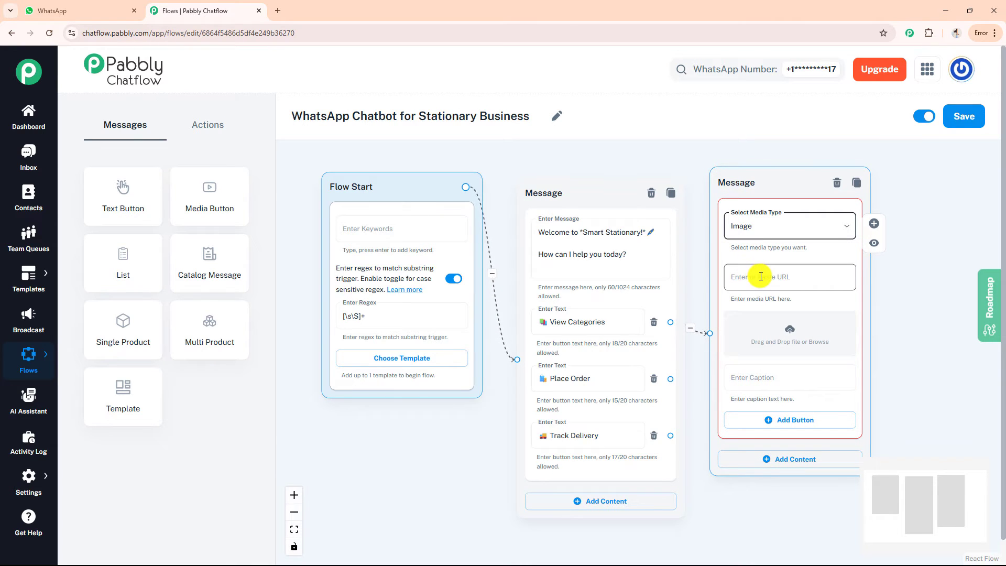
{"action": "left_click", "coordinate": [791, 333]}
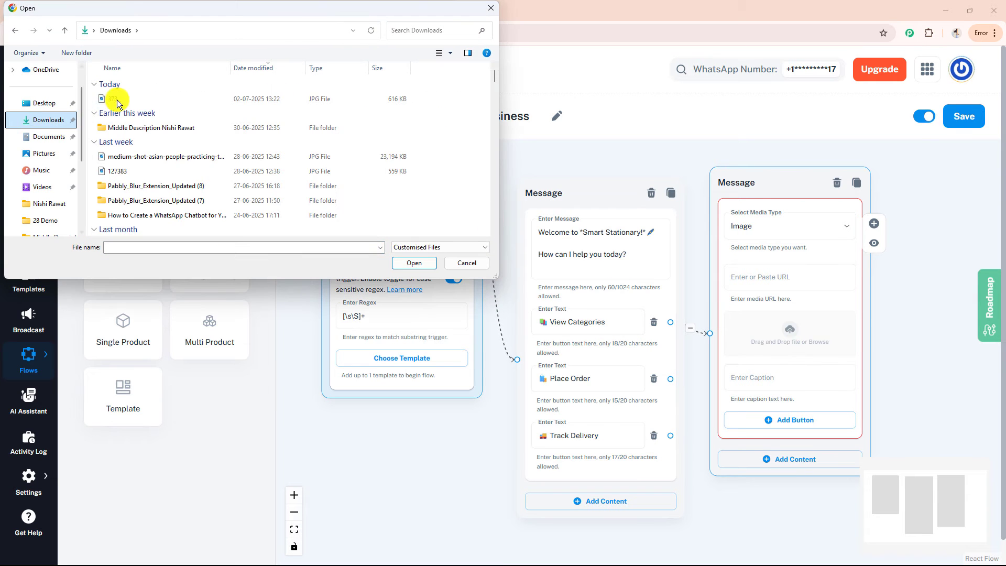
{"action": "left_click", "coordinate": [118, 99]}
{"action": "left_click", "coordinate": [406, 262]}
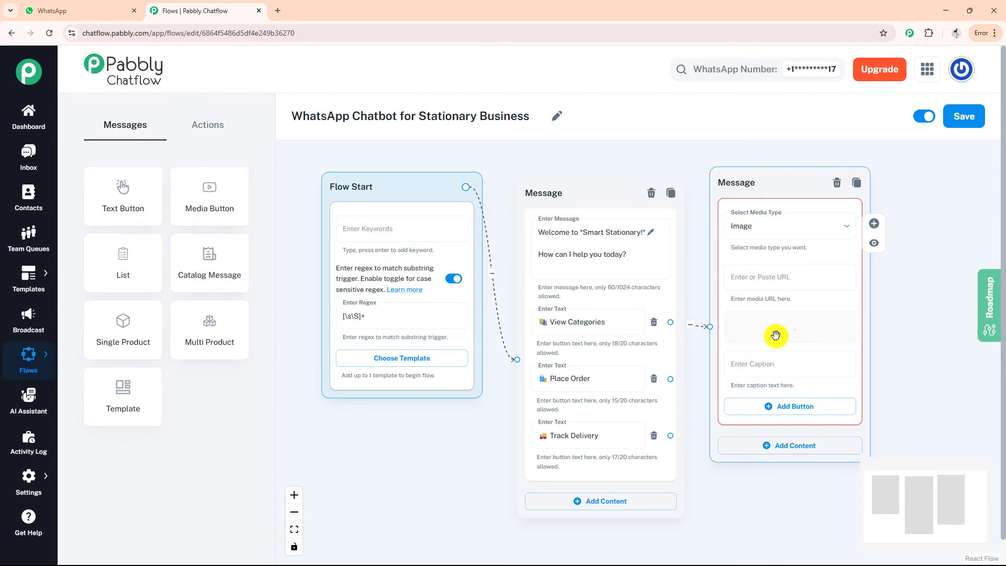
Caption the image "Here are our top categories:" and give the message the buttons Books, Pen and Art.
{"action": "left_click", "coordinate": [927, 392]}
{"action": "left_click_drag", "start_coordinate": [926, 392], "coordinate": [916, 364]}
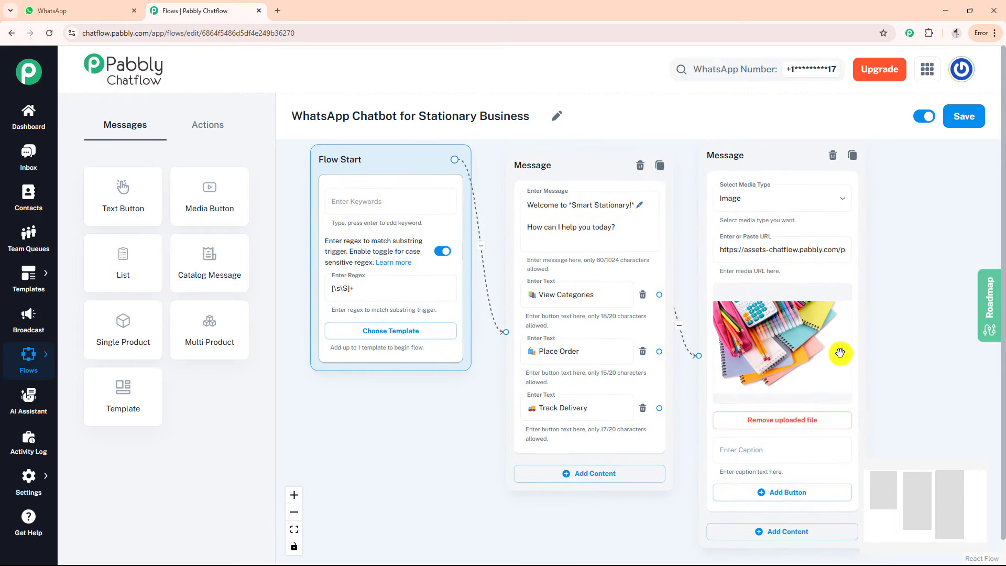
{"action": "left_click", "coordinate": [788, 447]}
{"action": "type", "text": "Here are our top categories:"}
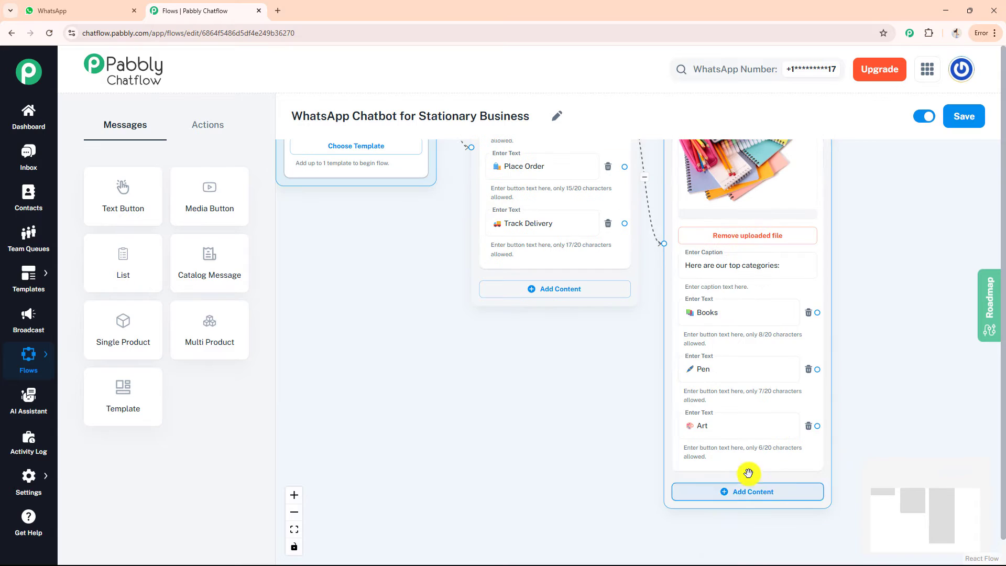
{"action": "left_click", "coordinate": [707, 310]}
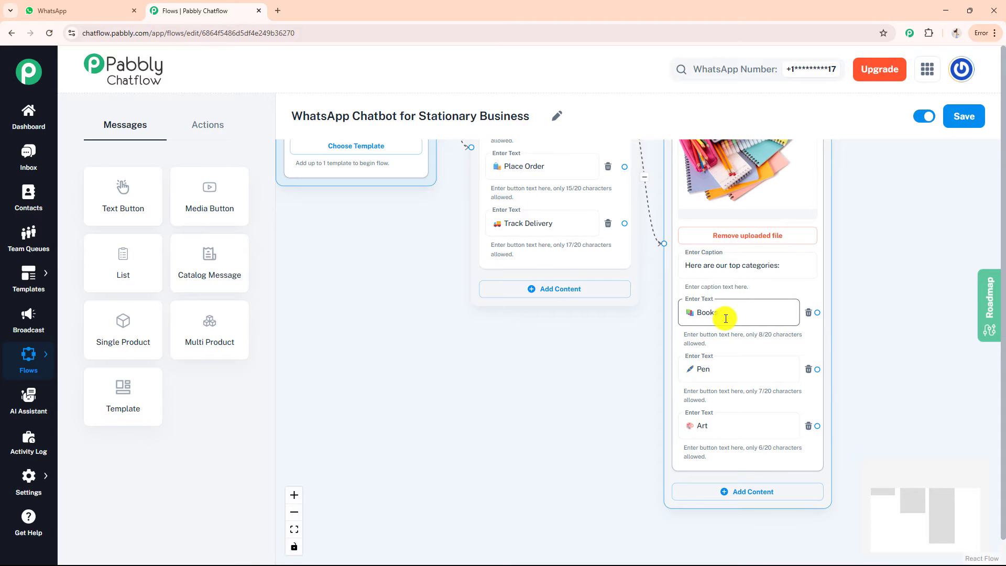
{"action": "left_click", "coordinate": [733, 424]}
{"action": "scroll", "coordinate": [732, 419], "scroll_direction": "down", "scroll_amount": 1}
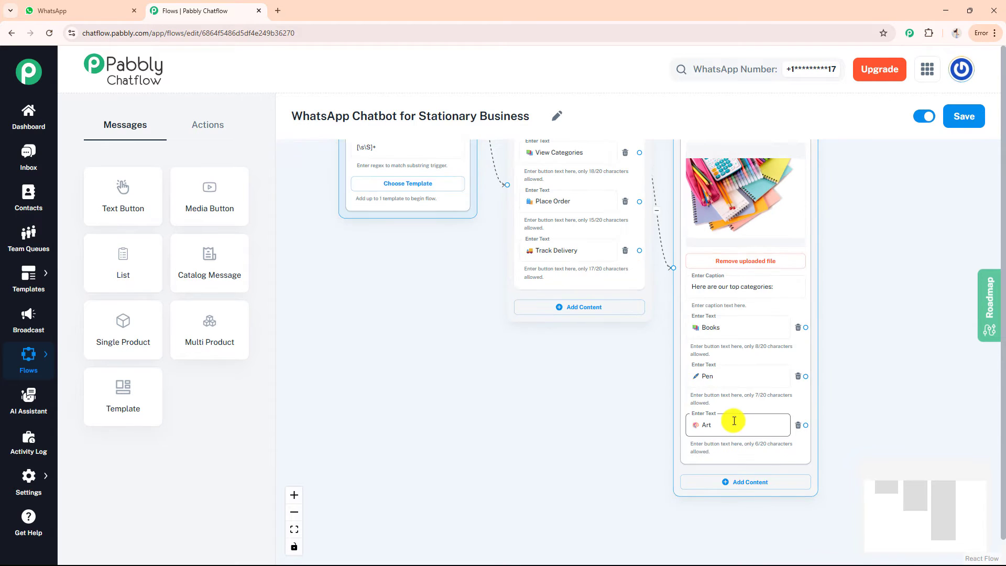
{"action": "left_click", "coordinate": [777, 368]}
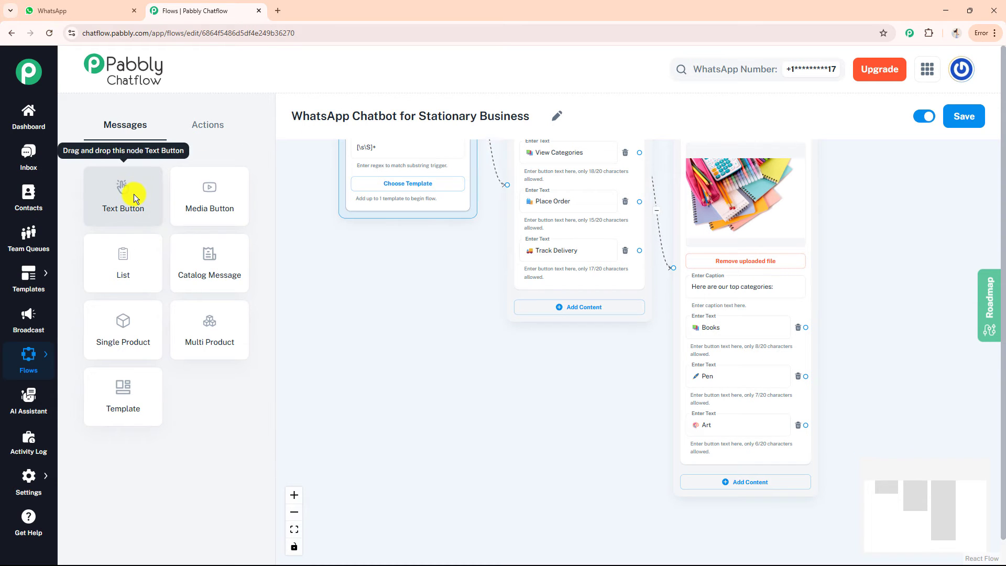
Add a Text Button message "Would you like to *place an order*?" with Yes and No buttons, connected from Books, Pen and Art.
{"action": "left_click_drag", "start_coordinate": [137, 194], "coordinate": [909, 275]}
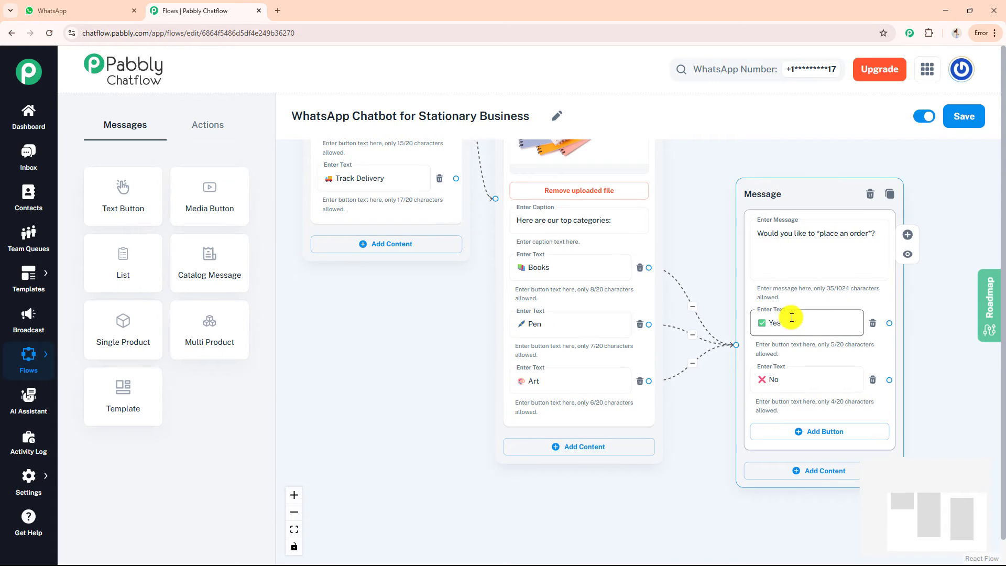
{"action": "left_click_drag", "start_coordinate": [943, 339], "coordinate": [894, 344]}
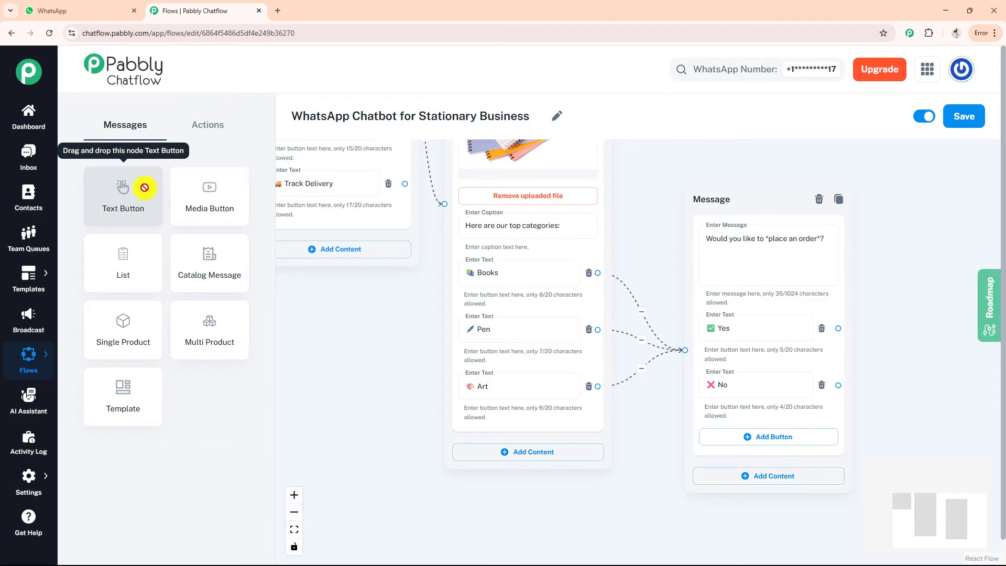
Add a Text Button message reading "Thanks for visiting *Smart Stationary!* 🖋" and connect the No button to it.
{"action": "left_click_drag", "start_coordinate": [141, 189], "coordinate": [949, 225]}
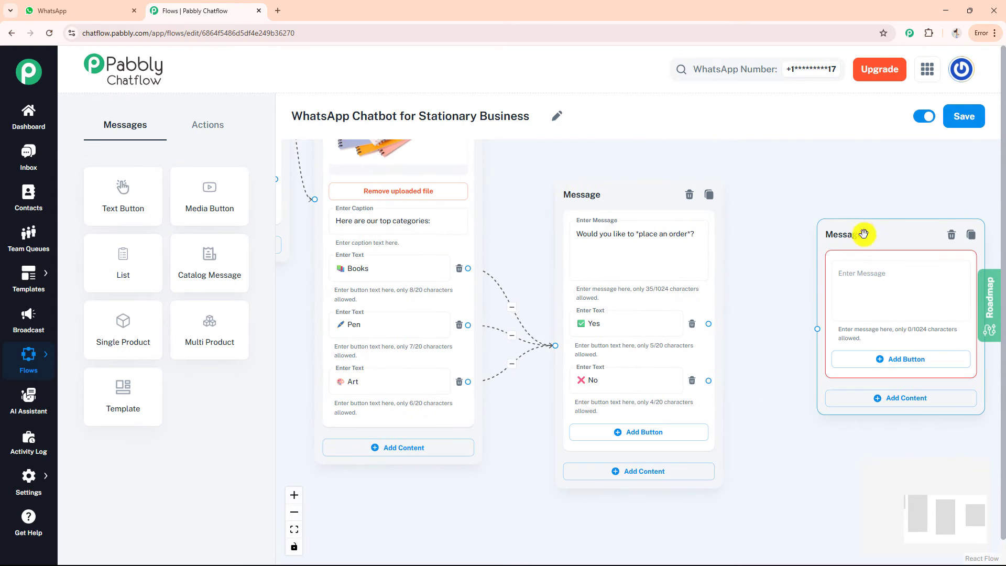
{"action": "left_click_drag", "start_coordinate": [862, 231], "coordinate": [814, 280]}
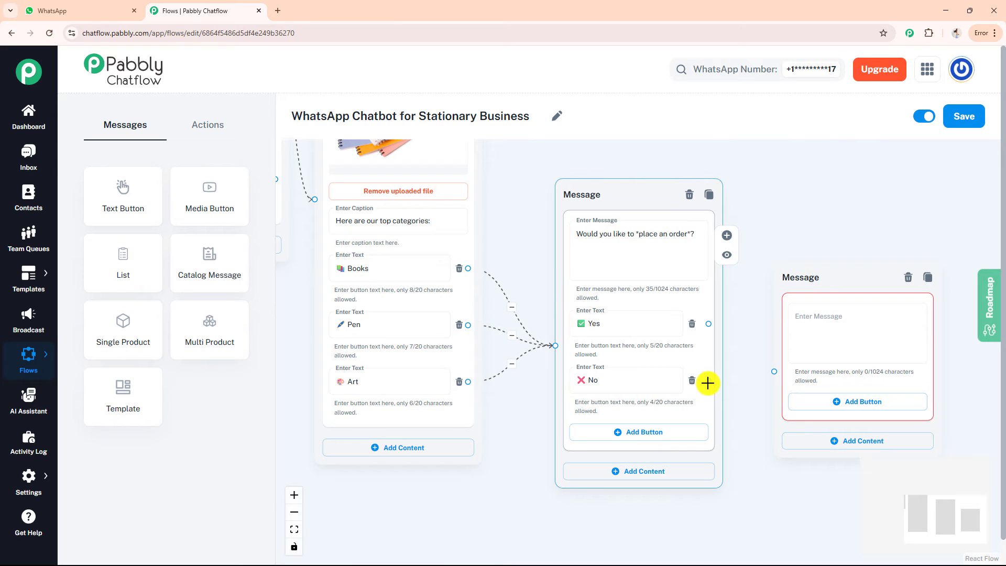
{"action": "left_click_drag", "start_coordinate": [708, 380], "coordinate": [773, 371]}
{"action": "left_click", "coordinate": [822, 338]}
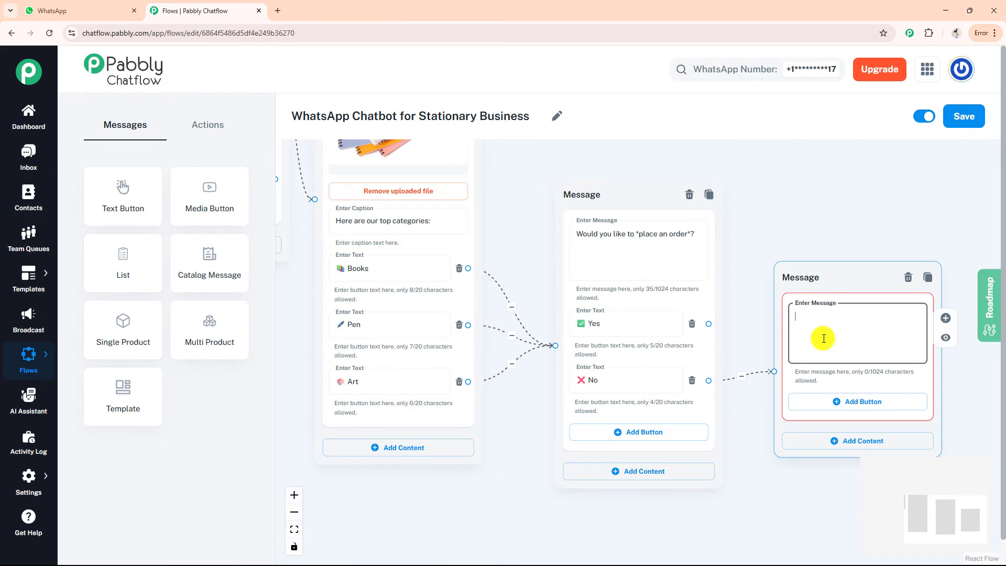
{"action": "type", "text": "Thanks for visiting *Smart Stationary!* 🖋"}
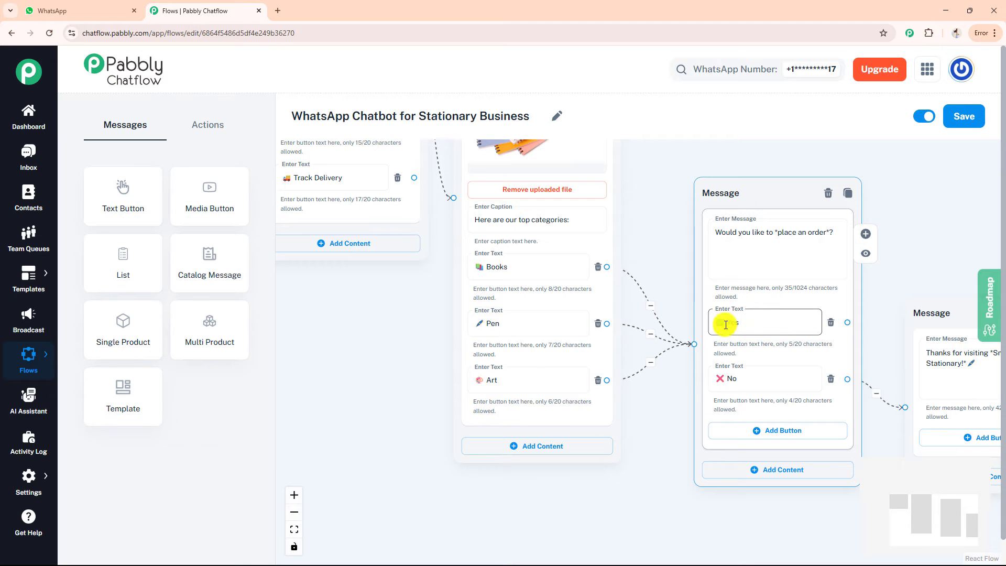
Add an Ask Question node below the categories message and connect the welcome message's Place Order button to it.
{"action": "scroll", "coordinate": [684, 281], "scroll_direction": "down", "scroll_amount": 2}
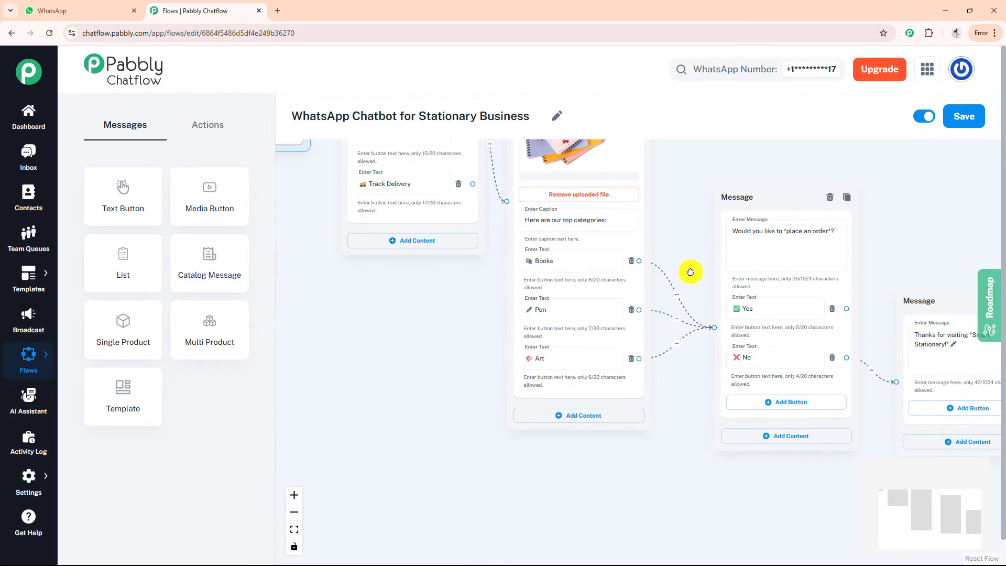
{"action": "scroll", "coordinate": [690, 271], "scroll_direction": "down", "scroll_amount": 1}
{"action": "left_click_drag", "start_coordinate": [690, 272], "coordinate": [714, 281]}
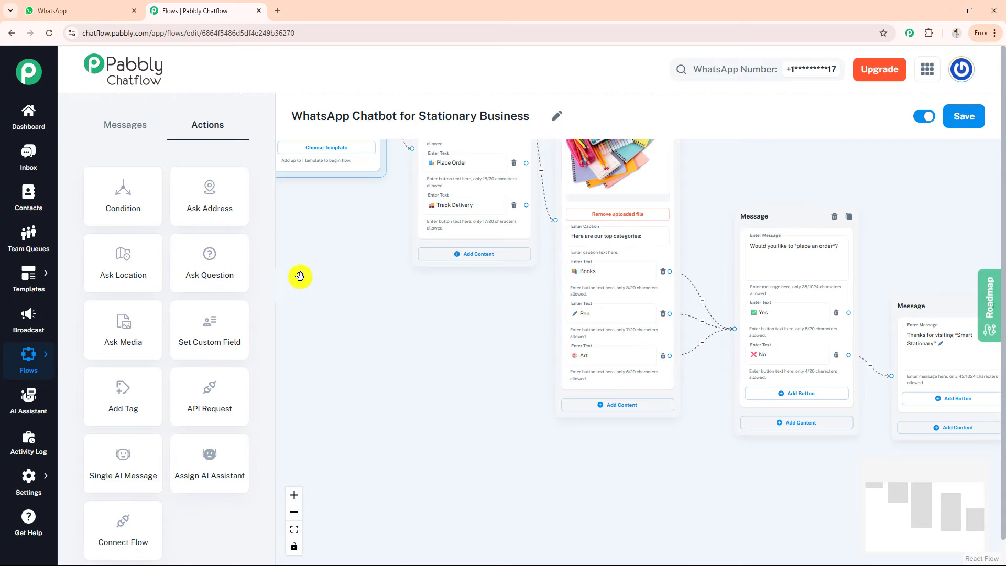
{"action": "left_click_drag", "start_coordinate": [212, 268], "coordinate": [698, 474]}
{"action": "left_click_drag", "start_coordinate": [769, 439], "coordinate": [591, 380]}
{"action": "scroll", "coordinate": [594, 339], "scroll_direction": "down", "scroll_amount": 2}
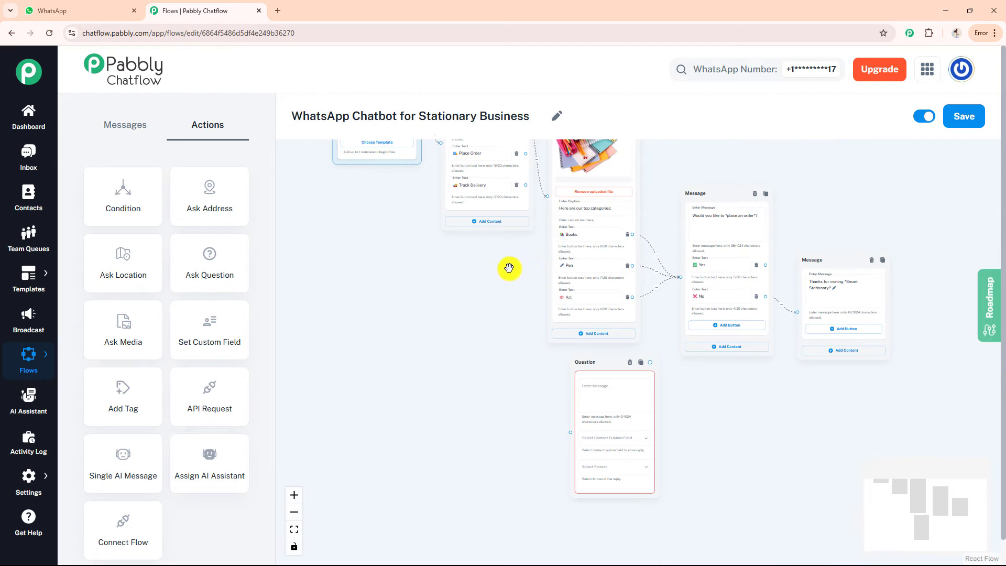
{"action": "left_click_drag", "start_coordinate": [549, 215], "coordinate": [568, 161]}
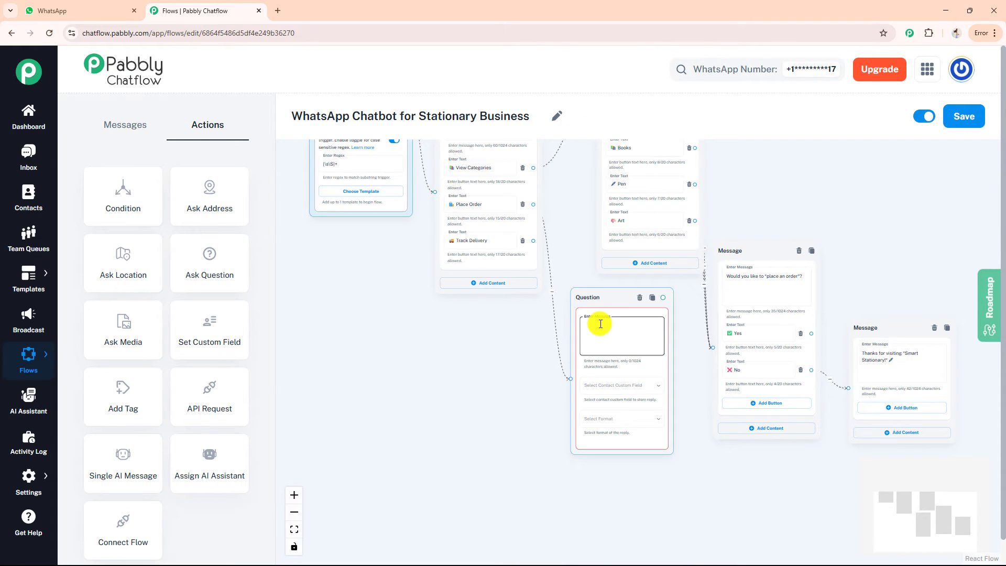
Set the question to "What would you like to order?", storing the reply in Order_Item with the Text format.
{"action": "scroll", "coordinate": [601, 324], "scroll_direction": "up", "scroll_amount": 3}
{"action": "type", "text": "What would you like to order?"}
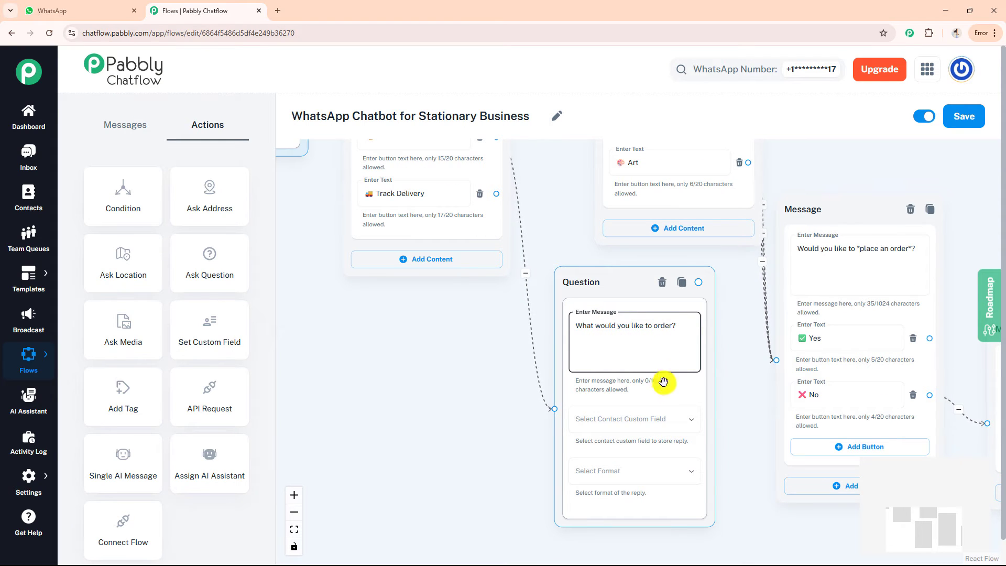
{"action": "left_click", "coordinate": [656, 420]}
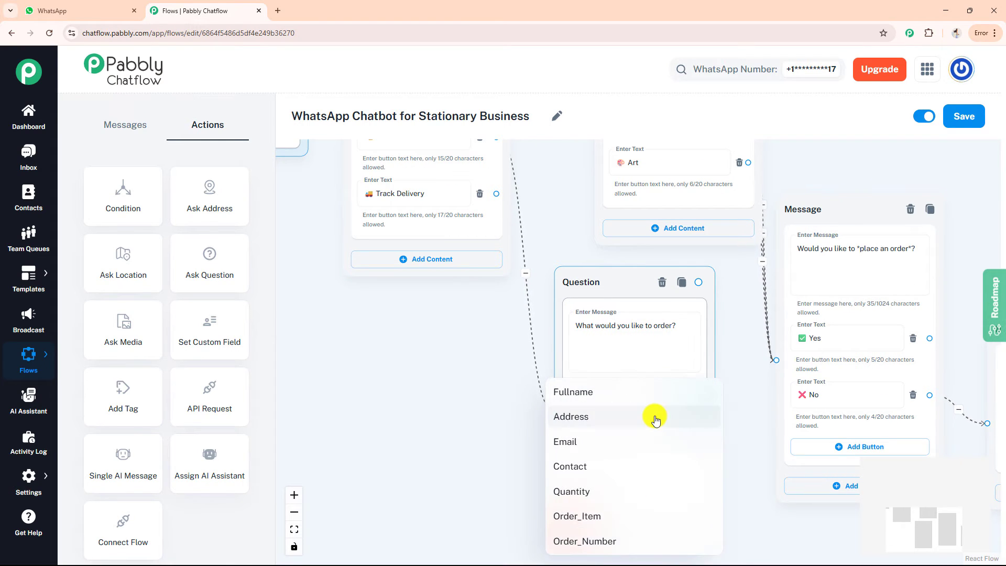
{"action": "left_click", "coordinate": [560, 512]}
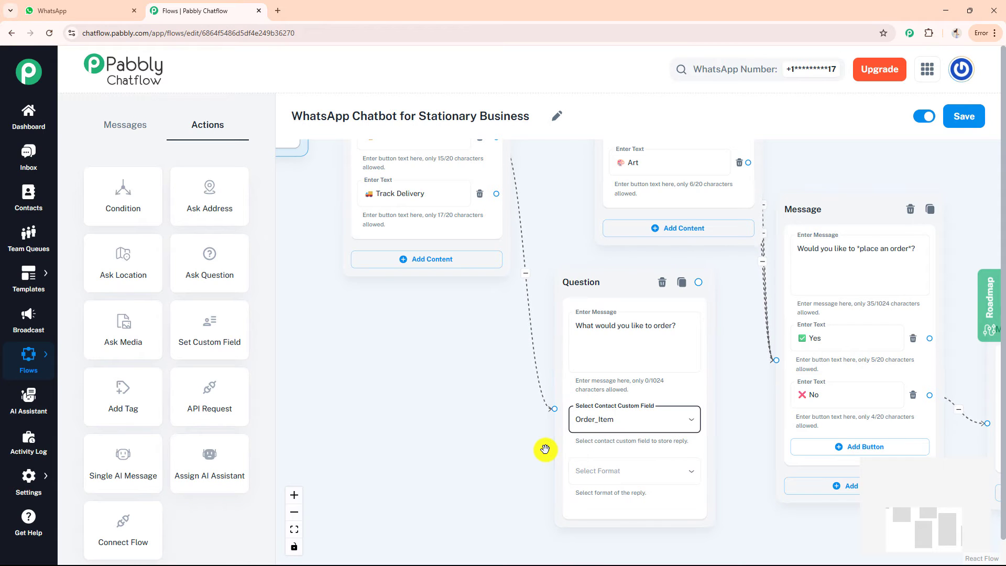
{"action": "mouse_move", "coordinate": [26, 475]}
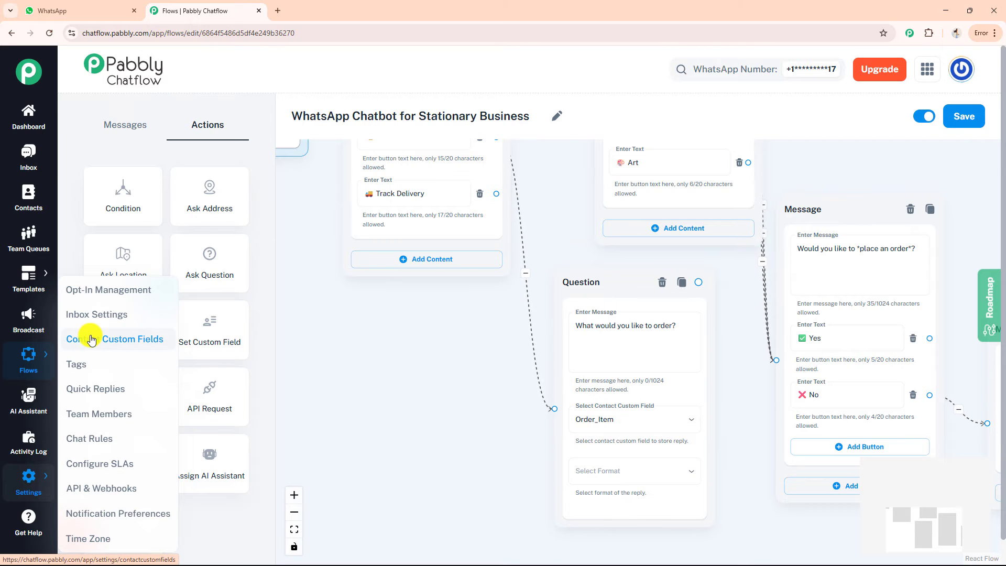
{"action": "left_click", "coordinate": [595, 469]}
{"action": "left_click", "coordinate": [574, 419]}
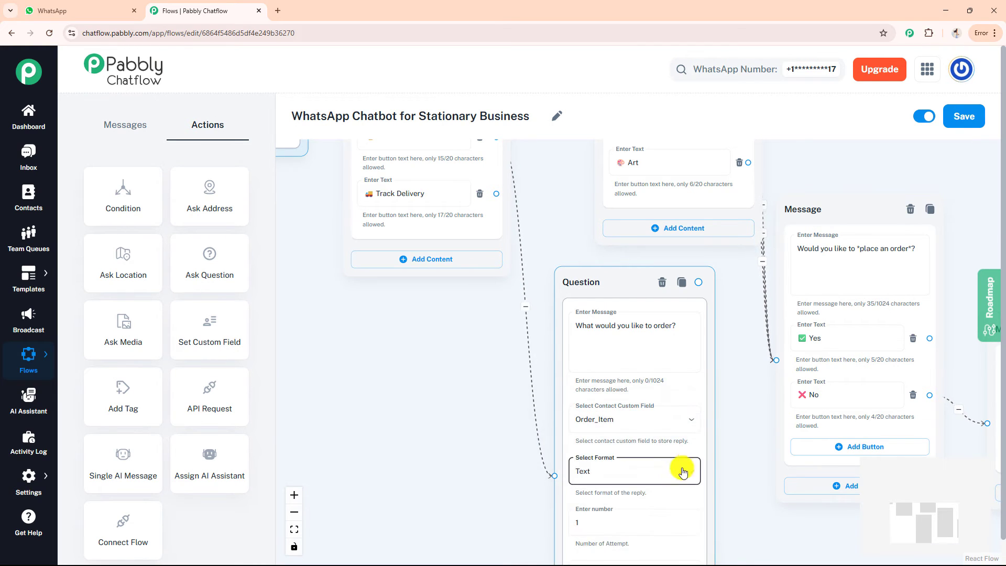
Duplicate the "What would you like to order?" question node and connect the original to the copy.
{"action": "scroll", "coordinate": [614, 419], "scroll_direction": "down", "scroll_amount": 2}
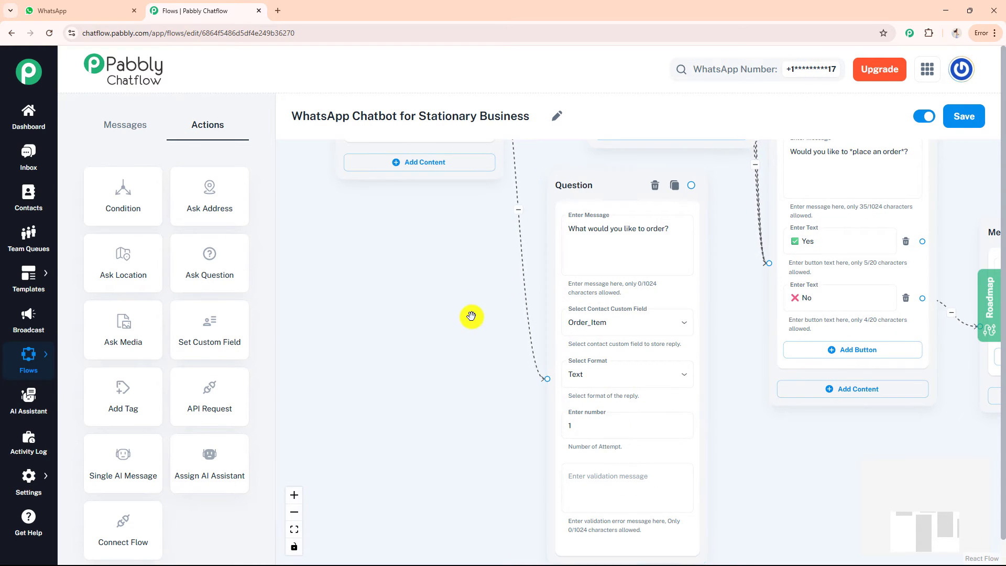
{"action": "scroll", "coordinate": [472, 315], "scroll_direction": "down", "scroll_amount": 4}
{"action": "left_click_drag", "start_coordinate": [534, 232], "coordinate": [440, 259]}
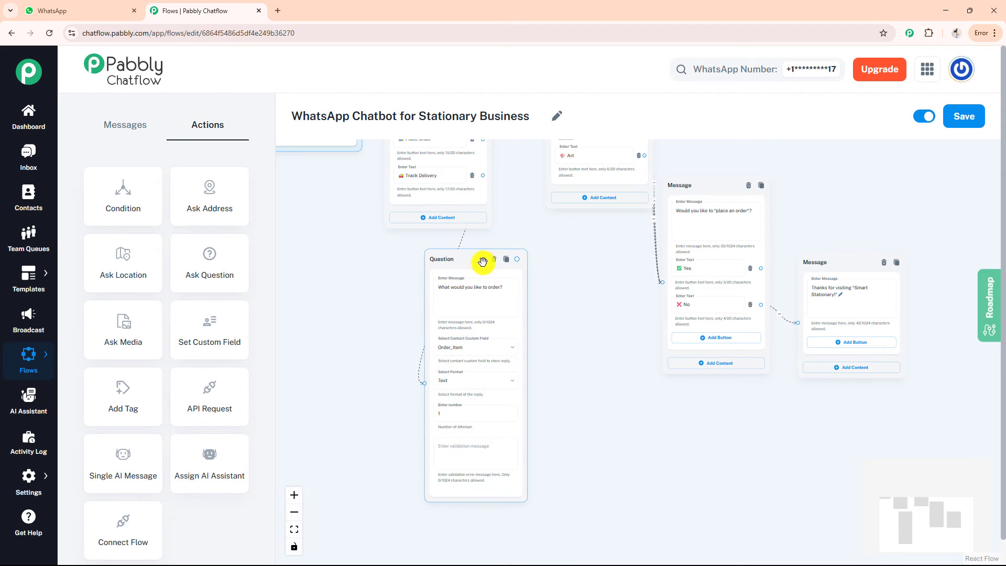
{"action": "left_click", "coordinate": [506, 259]}
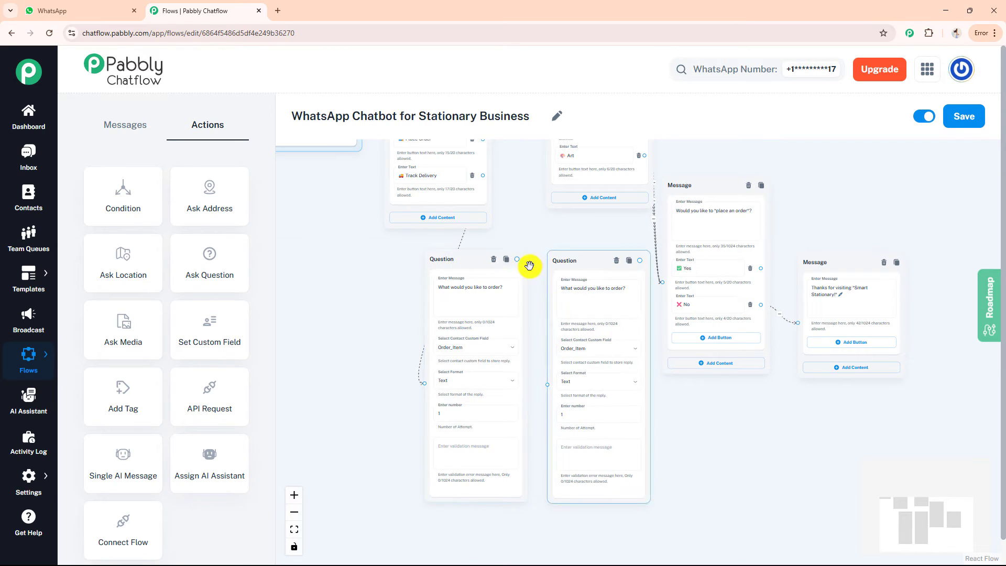
{"action": "left_click_drag", "start_coordinate": [516, 259], "coordinate": [548, 384]}
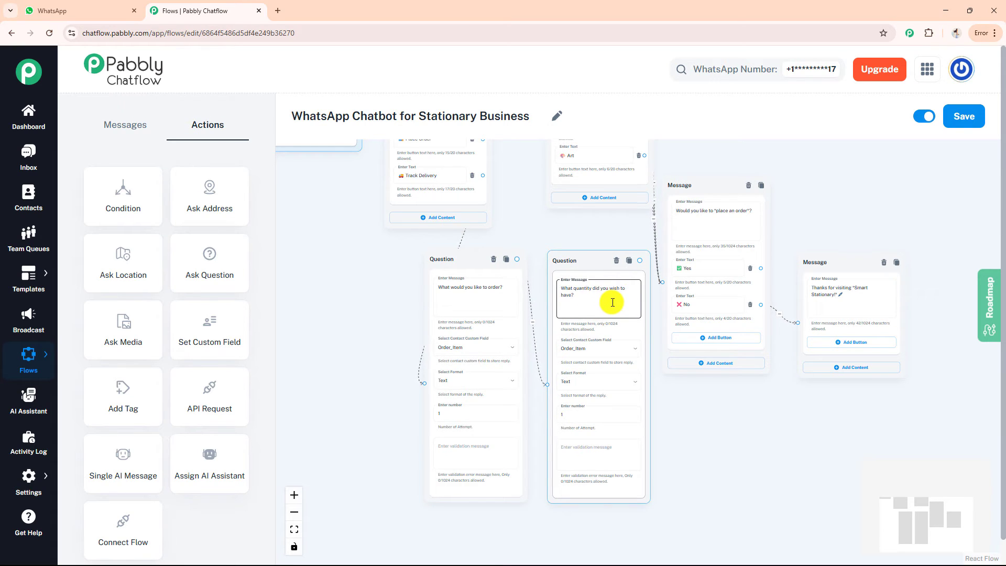
Set the copied question to "What quantity did you wish to have?", storing the reply in Quantity with the Any format.
{"action": "left_click", "coordinate": [597, 355]}
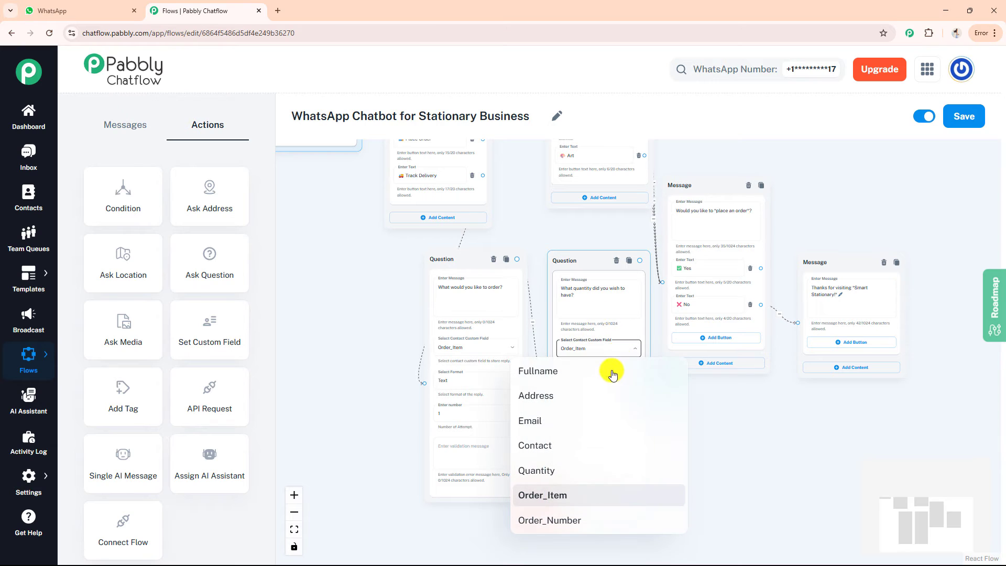
{"action": "left_click", "coordinate": [576, 472]}
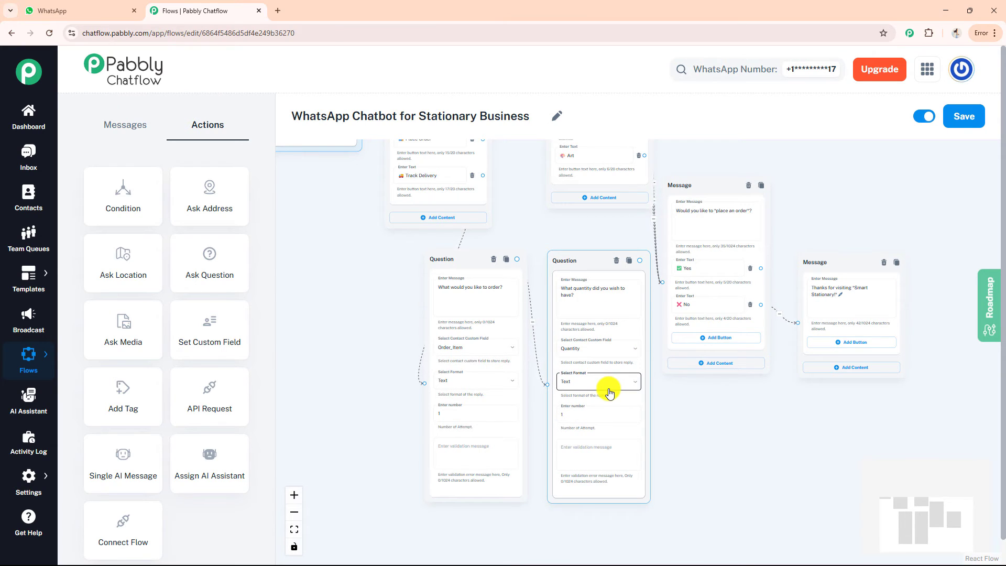
{"action": "left_click", "coordinate": [605, 379]}
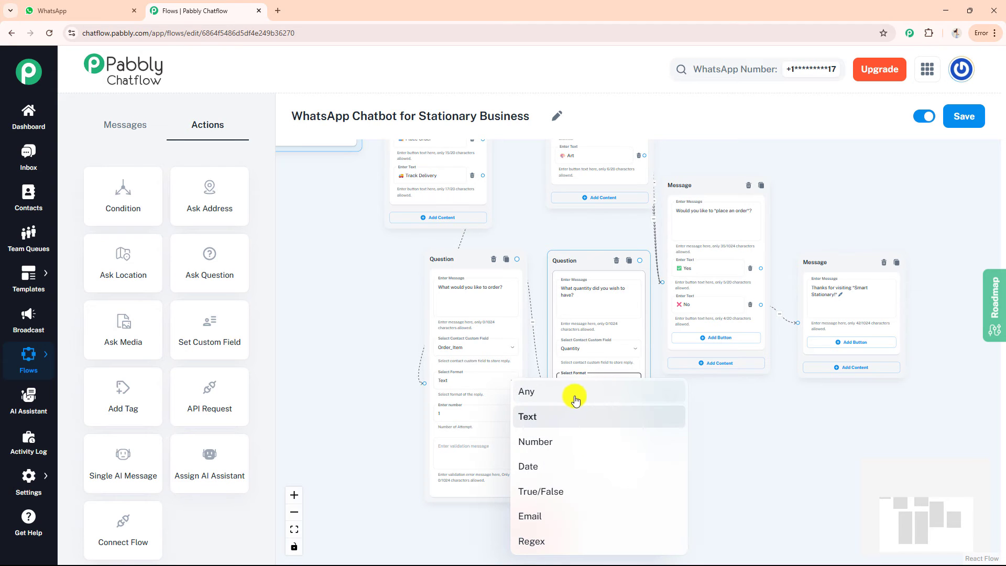
{"action": "left_click", "coordinate": [571, 401]}
{"action": "left_click_drag", "start_coordinate": [589, 266], "coordinate": [572, 265]}
{"action": "left_click", "coordinate": [637, 385]}
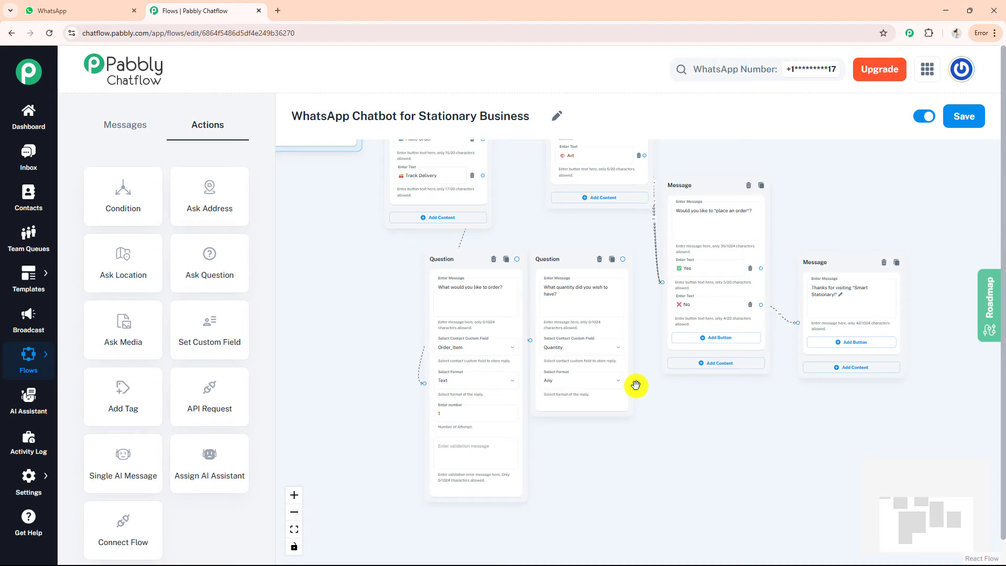
Duplicate the quantity question node, place the copy beside it and connect the quantity question to the copy.
{"action": "left_click", "coordinate": [611, 260]}
{"action": "left_click_drag", "start_coordinate": [639, 258], "coordinate": [728, 345]}
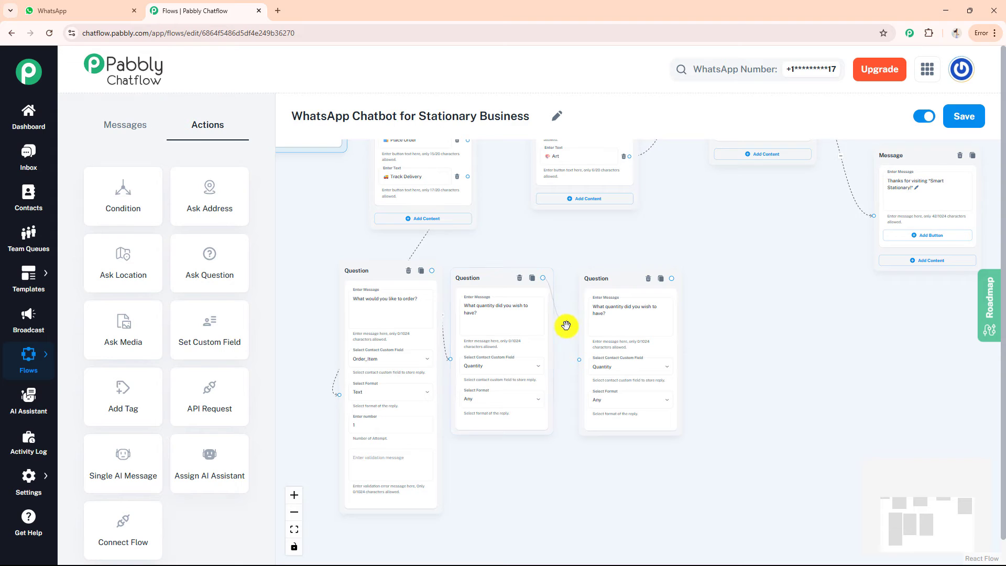
{"action": "left_click_drag", "start_coordinate": [566, 325], "coordinate": [579, 359]}
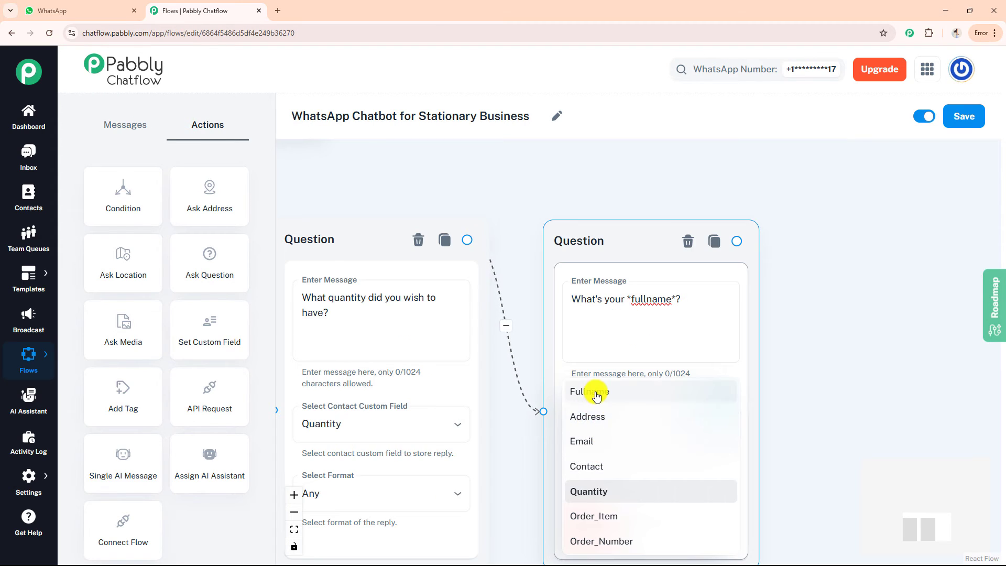
Set the new question to "What's your *fullname*?", storing the reply in Fullname with the Text format and 1 attempt.
{"action": "left_click", "coordinate": [597, 392]}
{"action": "left_click", "coordinate": [660, 443]}
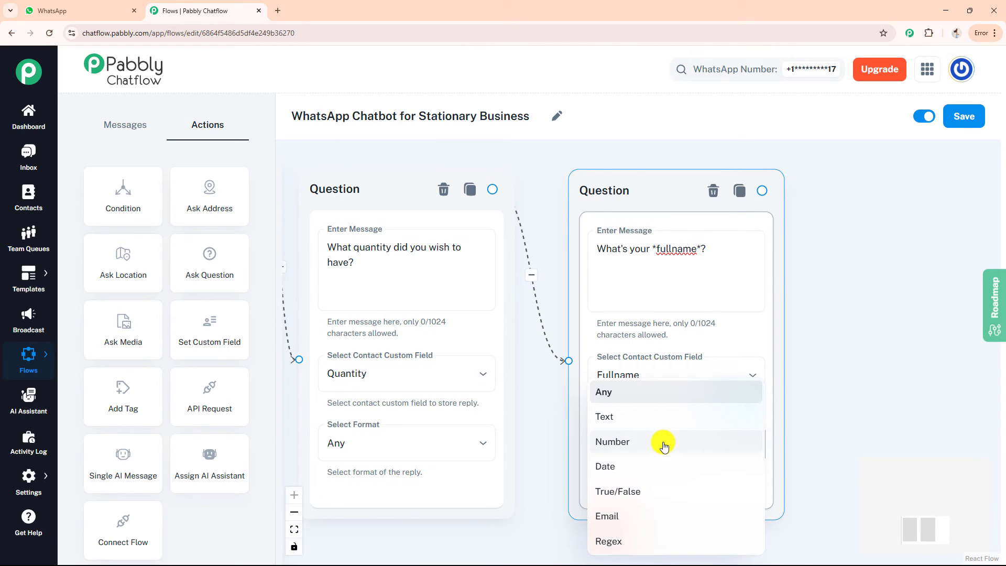
{"action": "left_click", "coordinate": [612, 416]}
{"action": "scroll", "coordinate": [810, 342], "scroll_direction": "down", "scroll_amount": 3}
{"action": "left_click", "coordinate": [708, 377]}
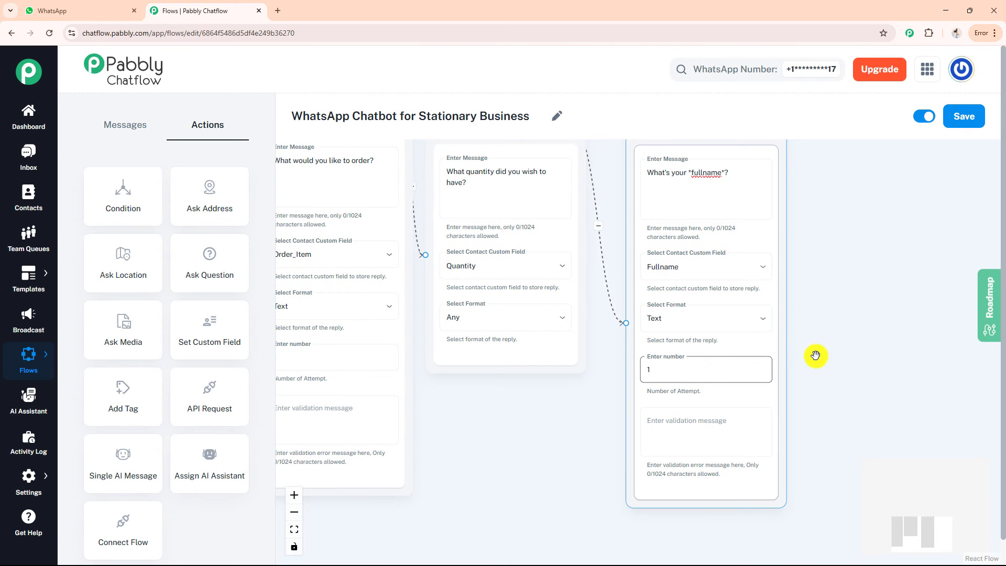
{"action": "left_click", "coordinate": [831, 344]}
Duplicate the fullname question node and connect the fullname question to the copy.
{"action": "scroll", "coordinate": [830, 340], "scroll_direction": "down", "scroll_amount": 3}
{"action": "left_click_drag", "start_coordinate": [831, 339], "coordinate": [763, 336]}
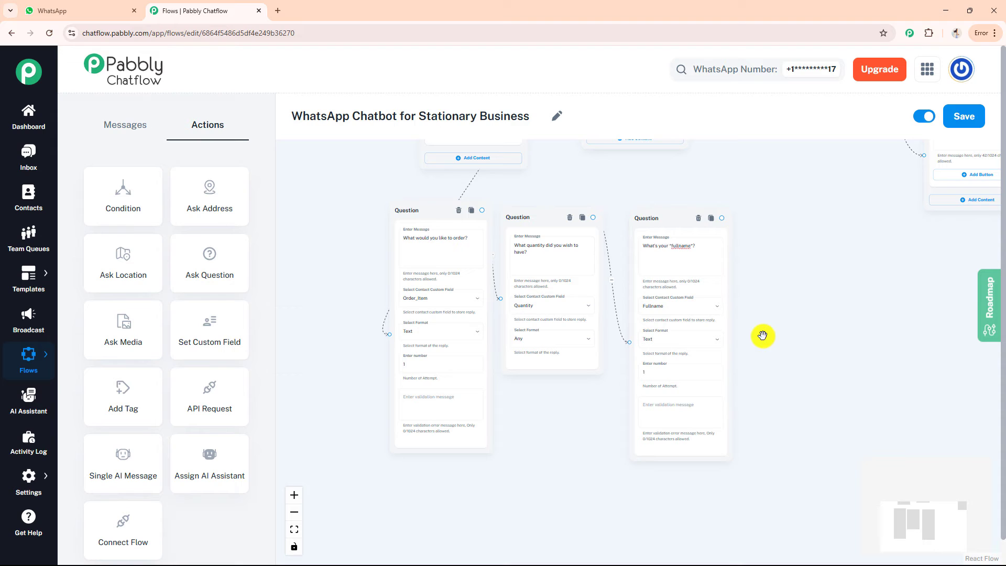
{"action": "left_click", "coordinate": [711, 218]}
{"action": "left_click_drag", "start_coordinate": [766, 220], "coordinate": [779, 218]}
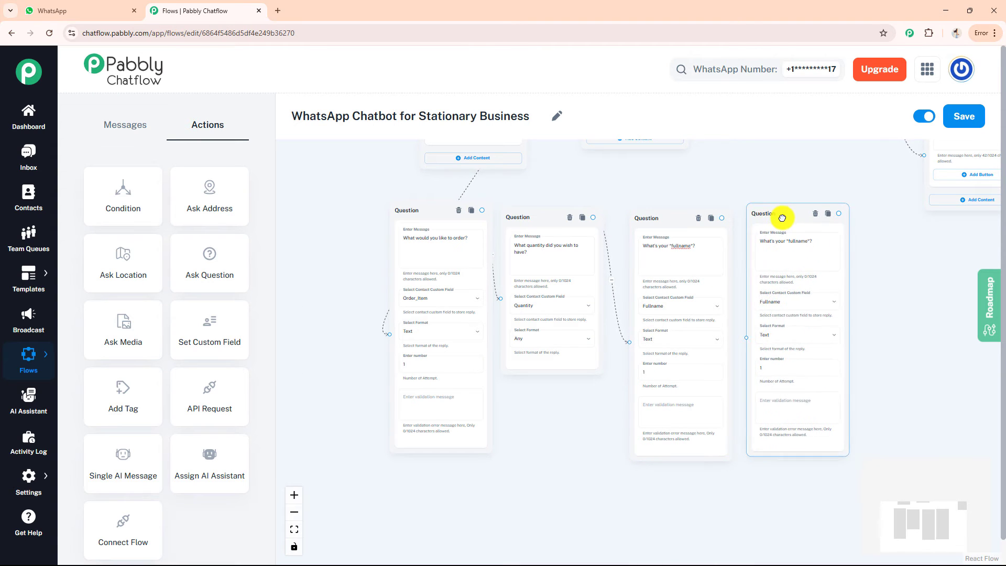
{"action": "left_click_drag", "start_coordinate": [732, 263], "coordinate": [746, 336]}
Set the copied question to "What's your *address*?", storing the reply in Address with 2 attempts.
{"action": "left_click", "coordinate": [808, 253]}
{"action": "scroll", "coordinate": [807, 254], "scroll_direction": "up", "scroll_amount": 3}
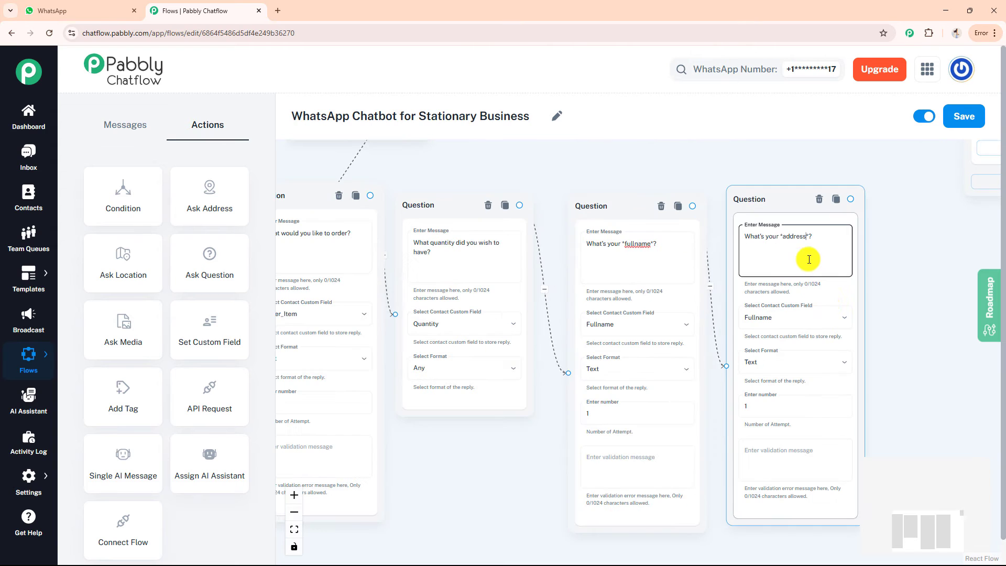
{"action": "left_click", "coordinate": [814, 317]}
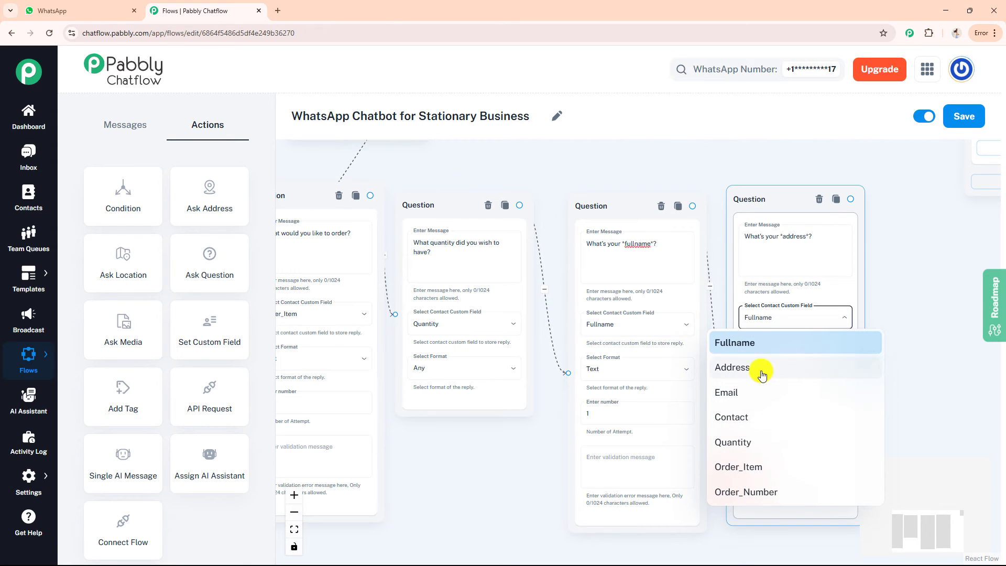
{"action": "left_click", "coordinate": [783, 367]}
{"action": "left_click", "coordinate": [783, 402]}
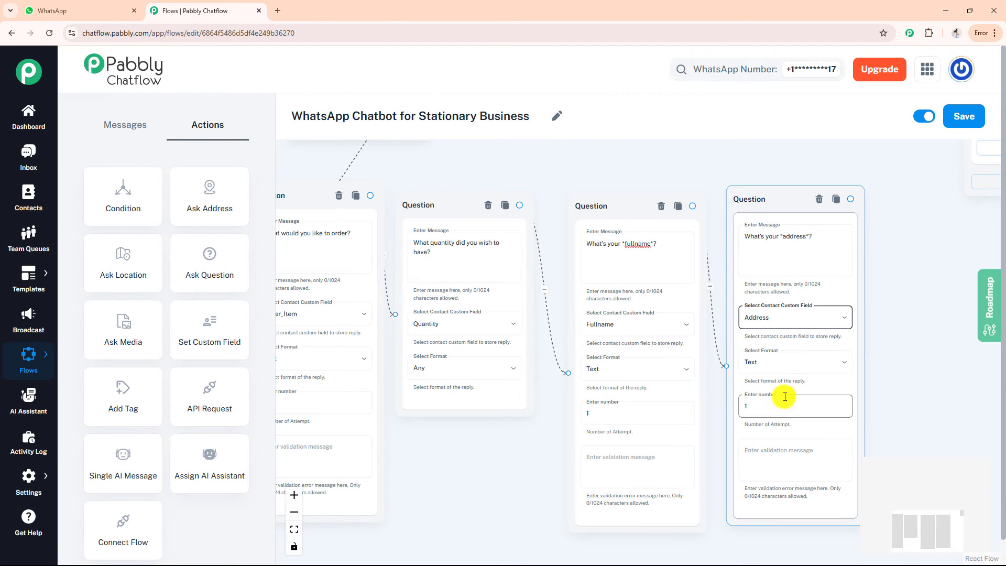
{"action": "left_click", "coordinate": [781, 409]}
{"action": "key", "text": "BackSpace"}
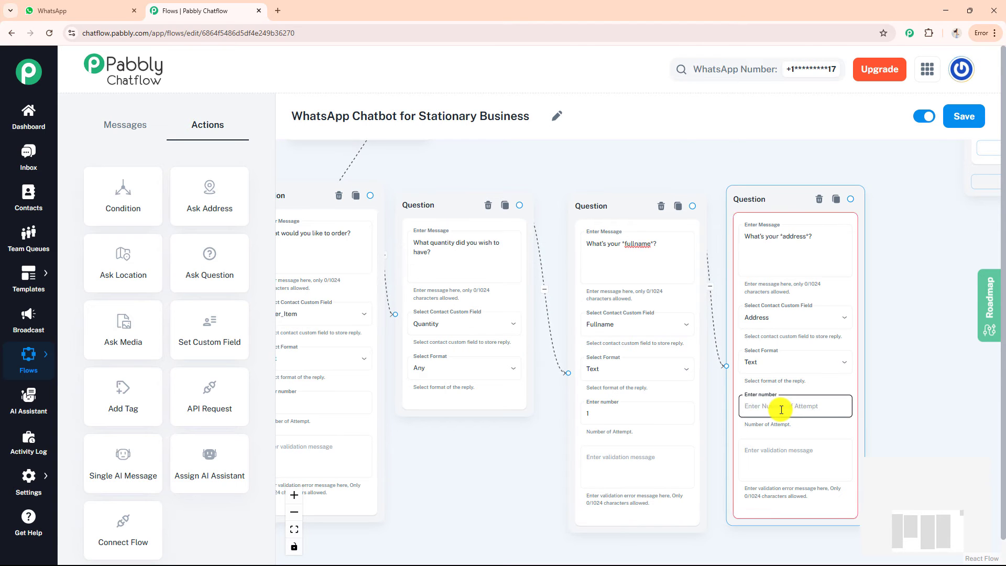
{"action": "type", "text": "2"}
Review the chain of order, quantity, fullname and address question nodes.
{"action": "scroll", "coordinate": [918, 369], "scroll_direction": "down", "scroll_amount": 1}
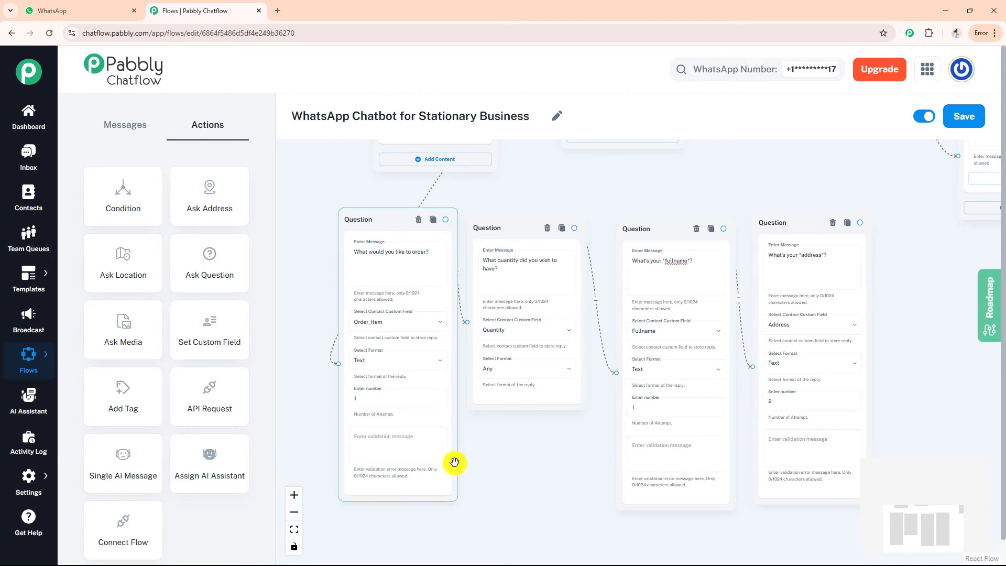
{"action": "left_click_drag", "start_coordinate": [512, 440], "coordinate": [523, 435]}
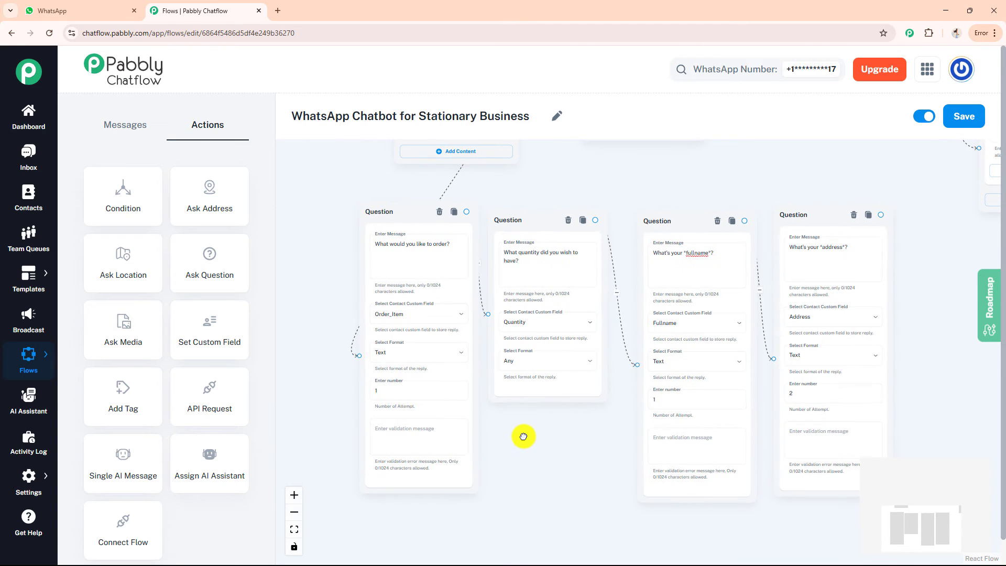
{"action": "left_click", "coordinate": [410, 260]}
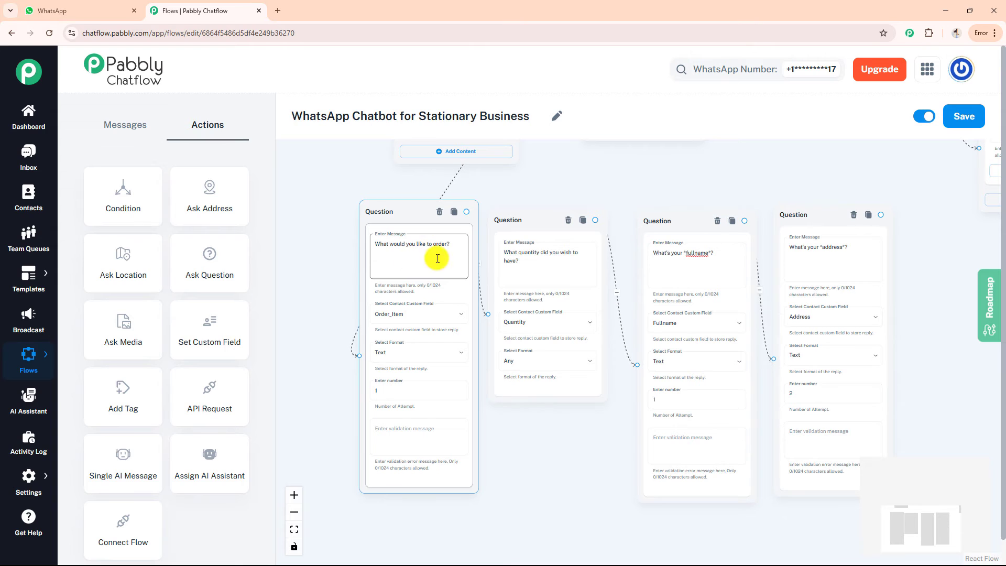
{"action": "left_click", "coordinate": [521, 261]}
{"action": "left_click", "coordinate": [702, 280]}
{"action": "left_click", "coordinate": [826, 277]}
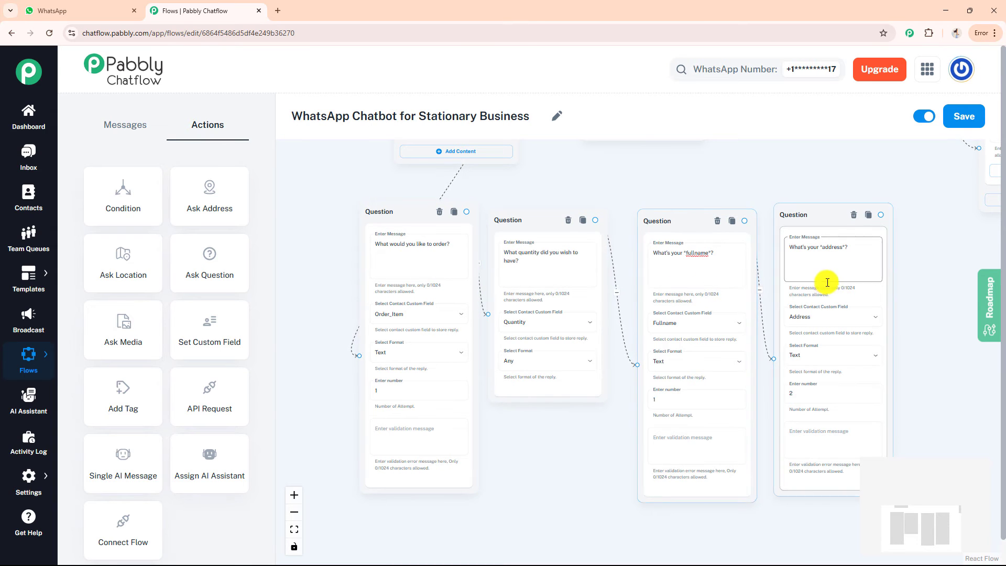
{"action": "left_click", "coordinate": [925, 285]}
{"action": "left_click_drag", "start_coordinate": [925, 285], "coordinate": [894, 286]}
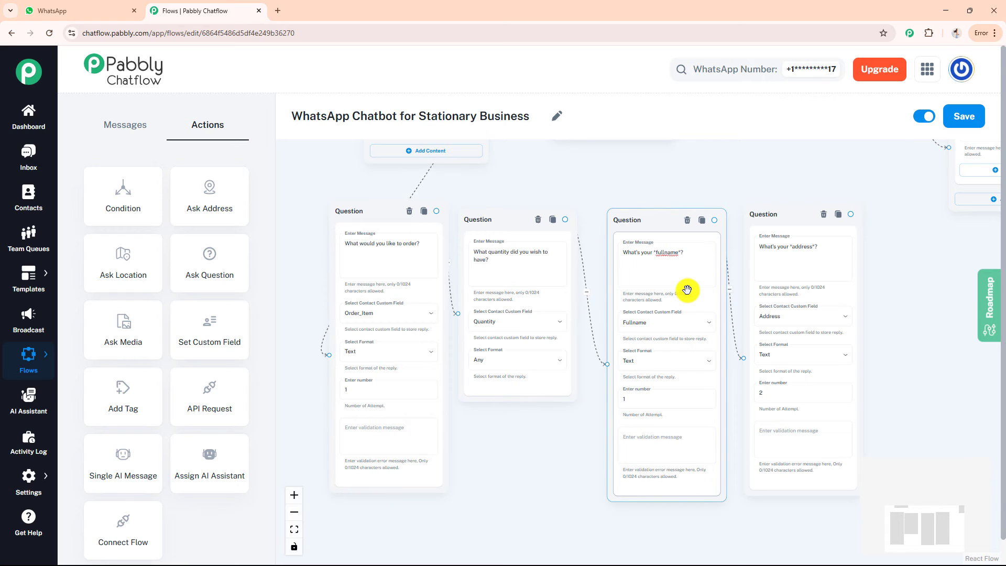
Add a Text Button message node after the address question and connect the address question to it.
{"action": "left_click", "coordinate": [119, 136]}
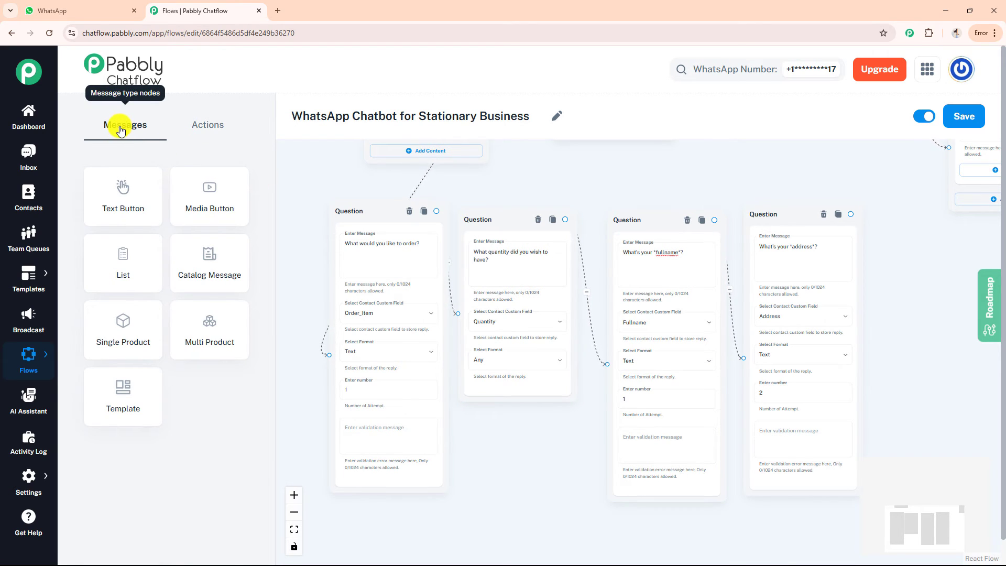
{"action": "left_click_drag", "start_coordinate": [124, 191], "coordinate": [932, 312]}
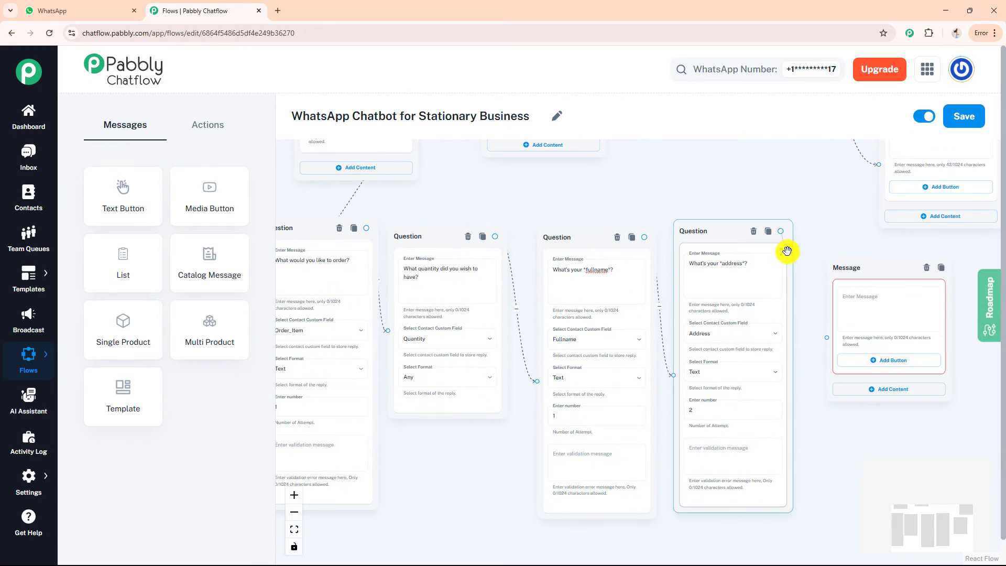
{"action": "left_click_drag", "start_coordinate": [781, 231], "coordinate": [826, 336]}
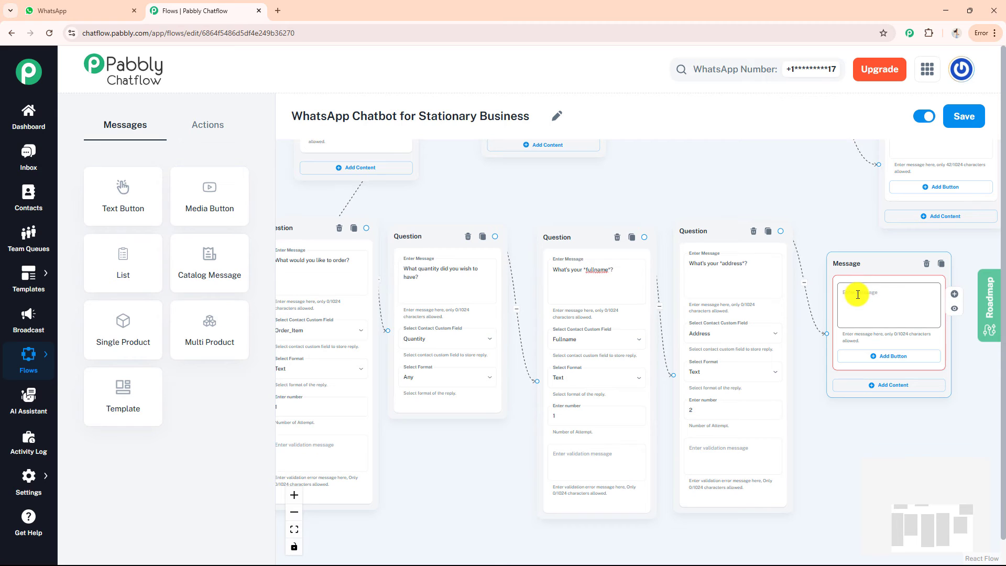
Set the message to "Dear *$Fullname*, Your cart is now ready!🛒 Item: *$Order_Item* Quantity: *$Quantity*" and add a "💵 COD" button.
{"action": "left_click", "coordinate": [857, 294]}
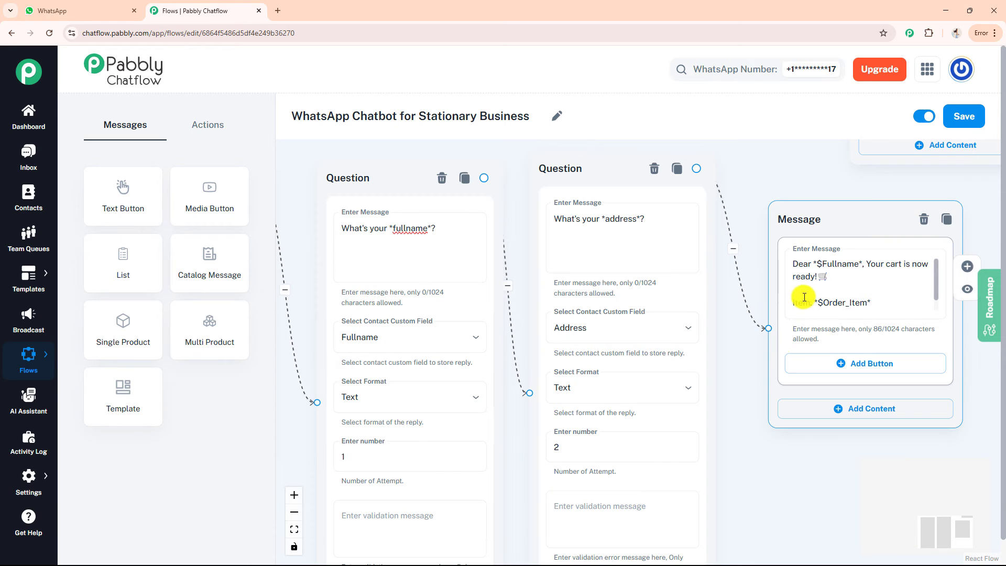
{"action": "left_click", "coordinate": [804, 297]}
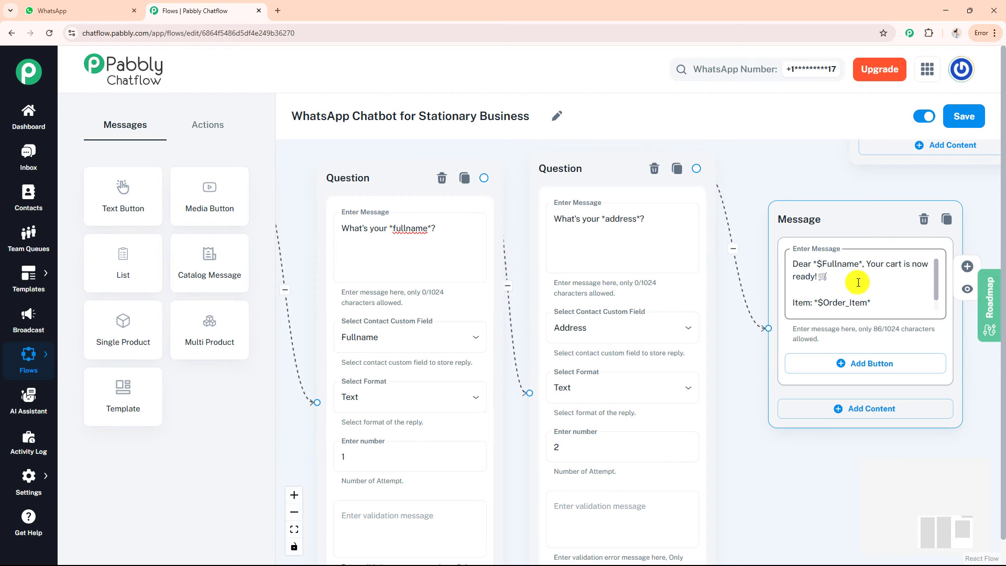
{"action": "left_click", "coordinate": [858, 283]}
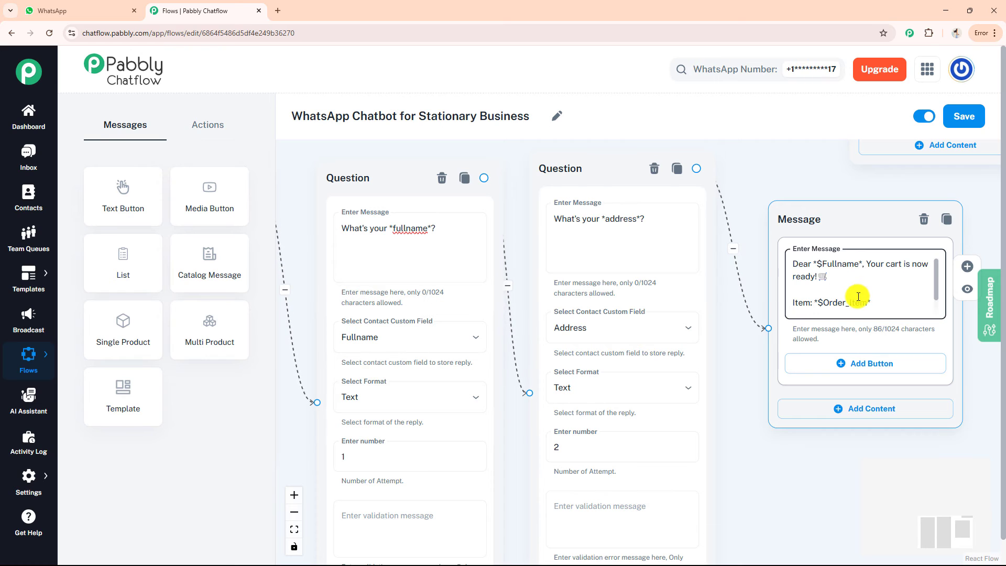
{"action": "scroll", "coordinate": [862, 292], "scroll_direction": "down", "scroll_amount": 1}
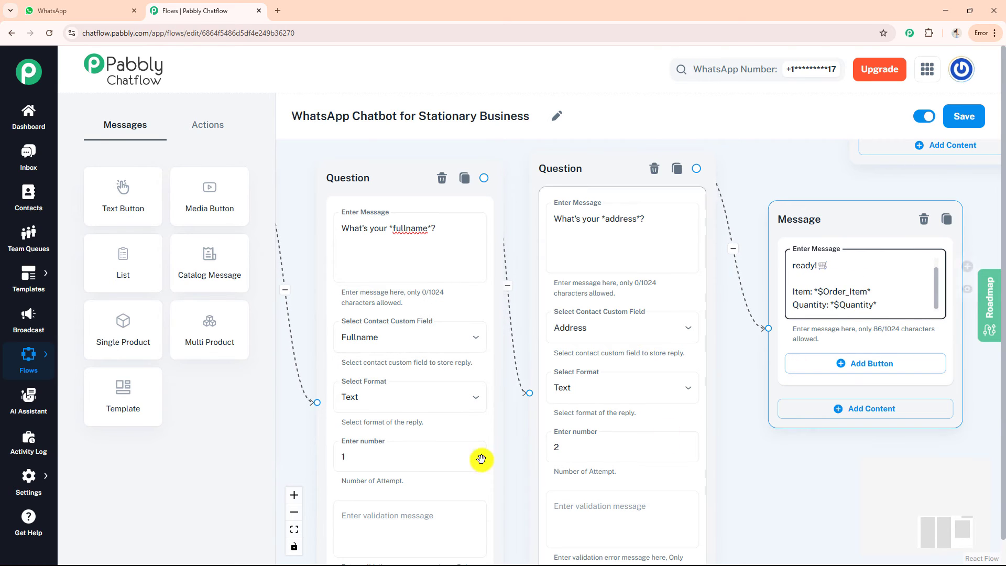
{"action": "mouse_move", "coordinate": [23, 464]}
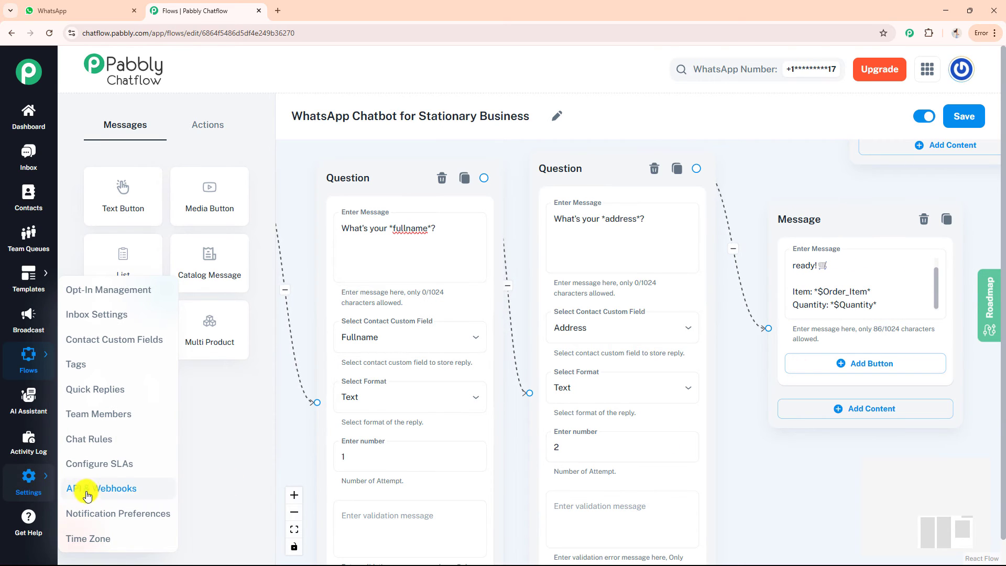
{"action": "left_click", "coordinate": [810, 372]}
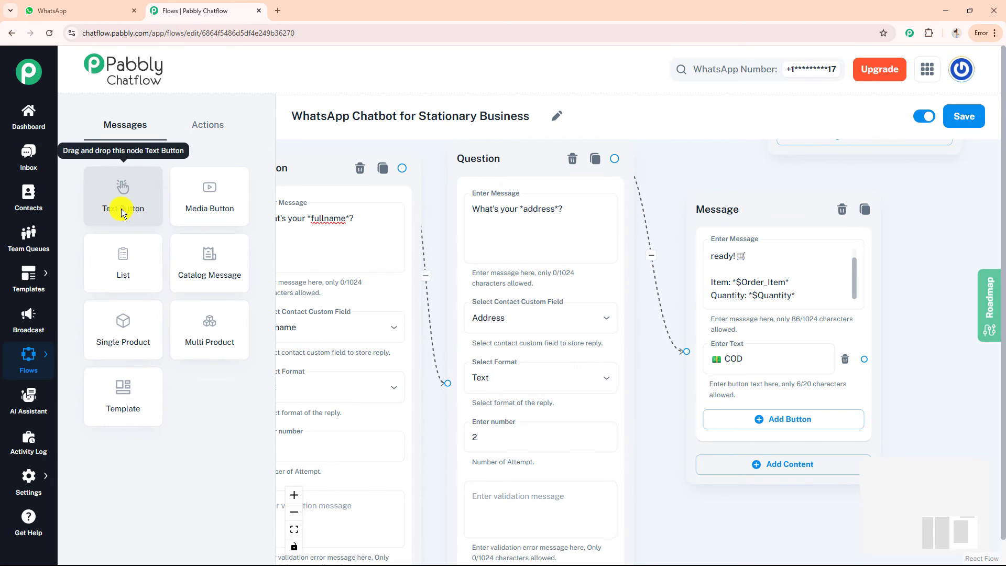
Add a Text Button message reading "✅ Thankyou for your order! We'll deliver your items within 2-3 days." and connect the COD button to it.
{"action": "left_click_drag", "start_coordinate": [123, 206], "coordinate": [937, 240]}
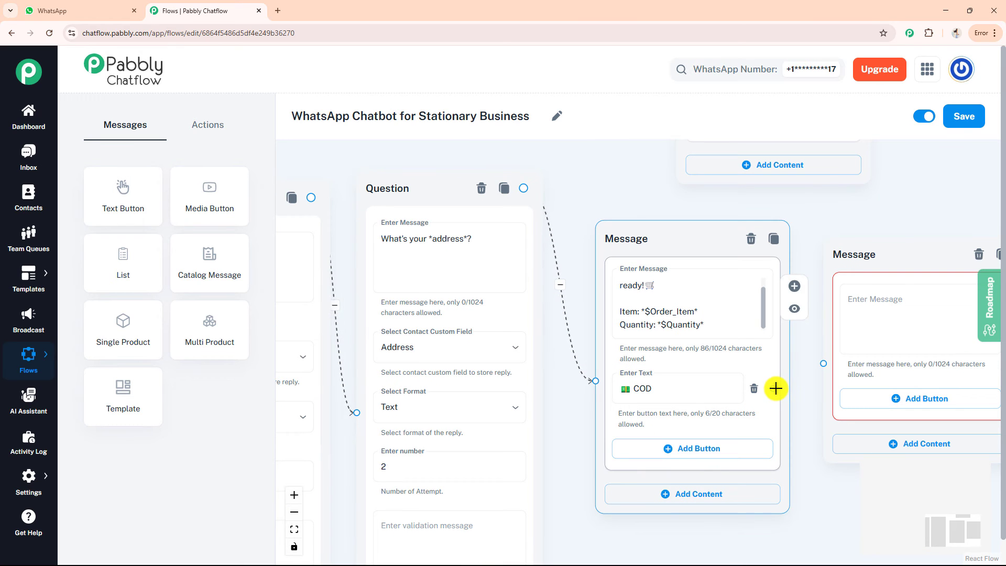
{"action": "left_click_drag", "start_coordinate": [773, 389], "coordinate": [823, 363]}
{"action": "left_click", "coordinate": [870, 321]}
{"action": "left_click_drag", "start_coordinate": [840, 212], "coordinate": [718, 230]}
{"action": "left_click", "coordinate": [752, 327]}
{"action": "type", "text": "✅ Thankyou for your order!  We'll deliver your items within 2-3 days."}
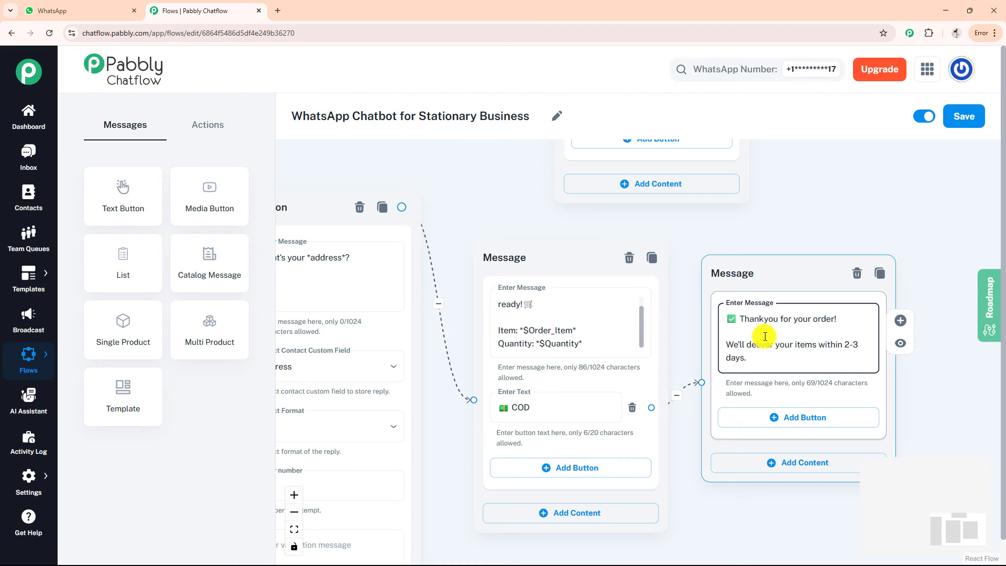
{"action": "scroll", "coordinate": [765, 337], "scroll_direction": "down", "scroll_amount": 4}
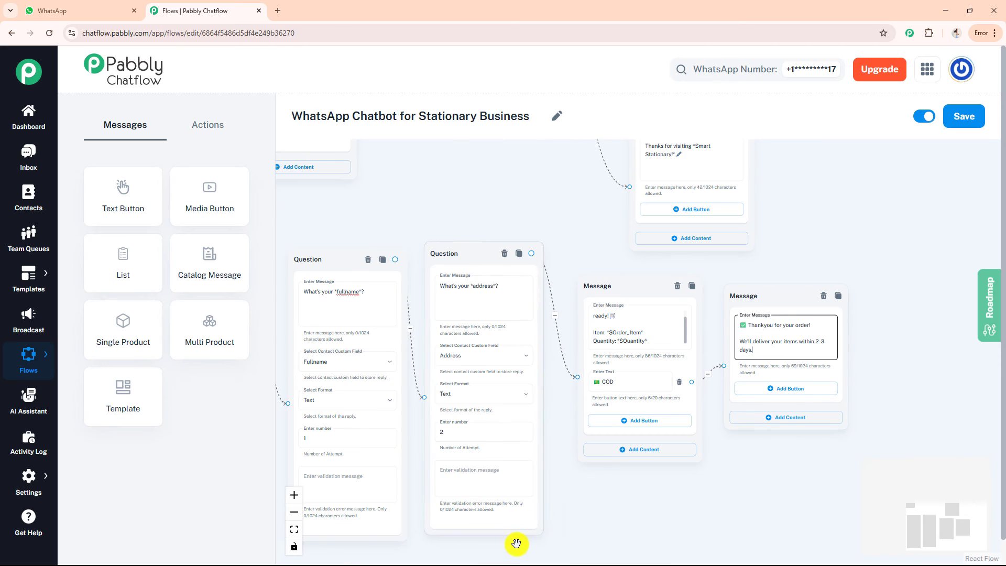
Review the flow from the order confirmation message back to the welcome menu's Track Delivery button.
{"action": "left_click_drag", "start_coordinate": [613, 507], "coordinate": [669, 499]}
{"action": "scroll", "coordinate": [470, 169], "scroll_direction": "down", "scroll_amount": 1}
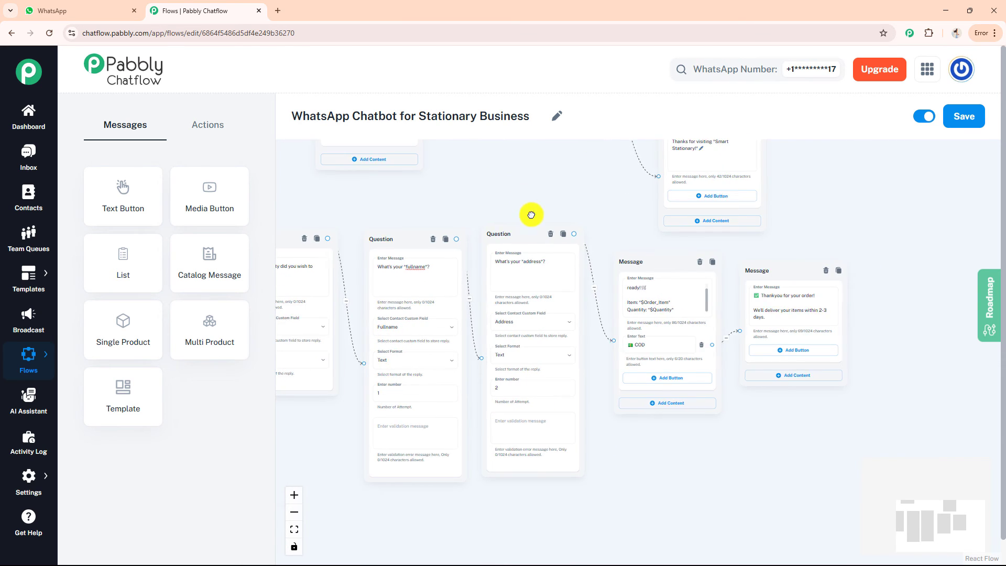
{"action": "left_click_drag", "start_coordinate": [544, 161], "coordinate": [562, 374]}
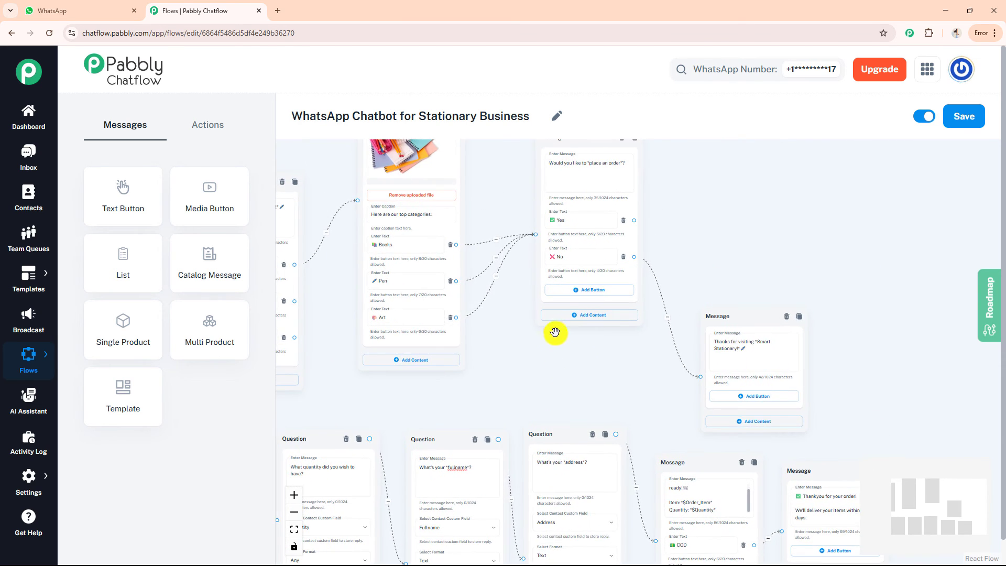
{"action": "left_click_drag", "start_coordinate": [548, 341], "coordinate": [593, 310]}
{"action": "left_click_drag", "start_coordinate": [734, 158], "coordinate": [464, 501]}
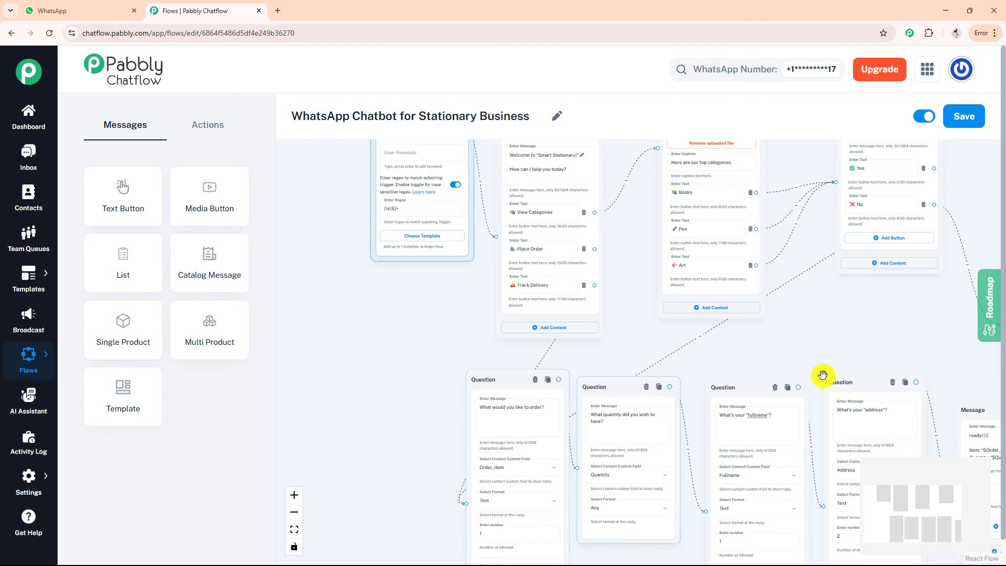
{"action": "left_click_drag", "start_coordinate": [819, 352], "coordinate": [625, 331]}
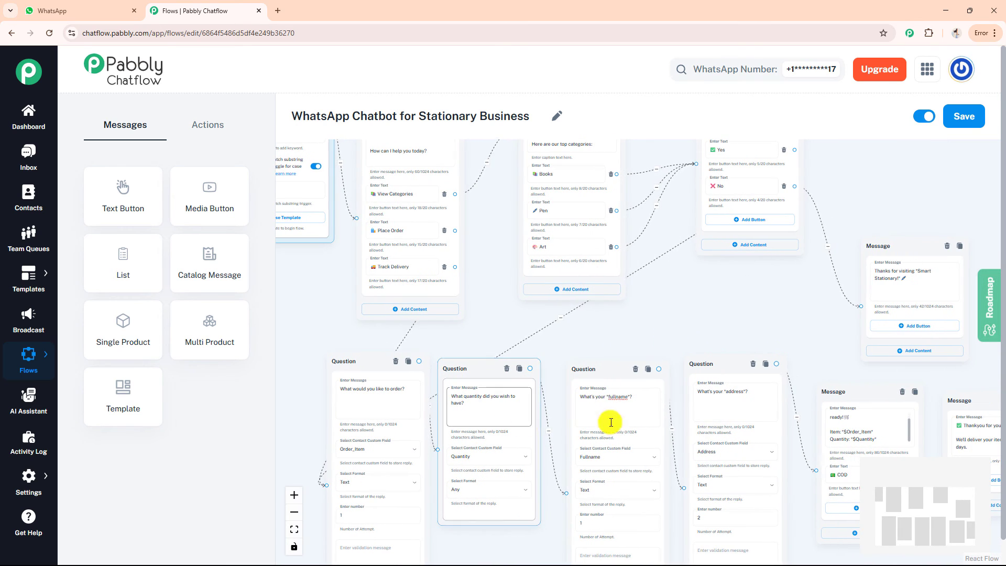
{"action": "left_click_drag", "start_coordinate": [692, 310], "coordinate": [617, 279]}
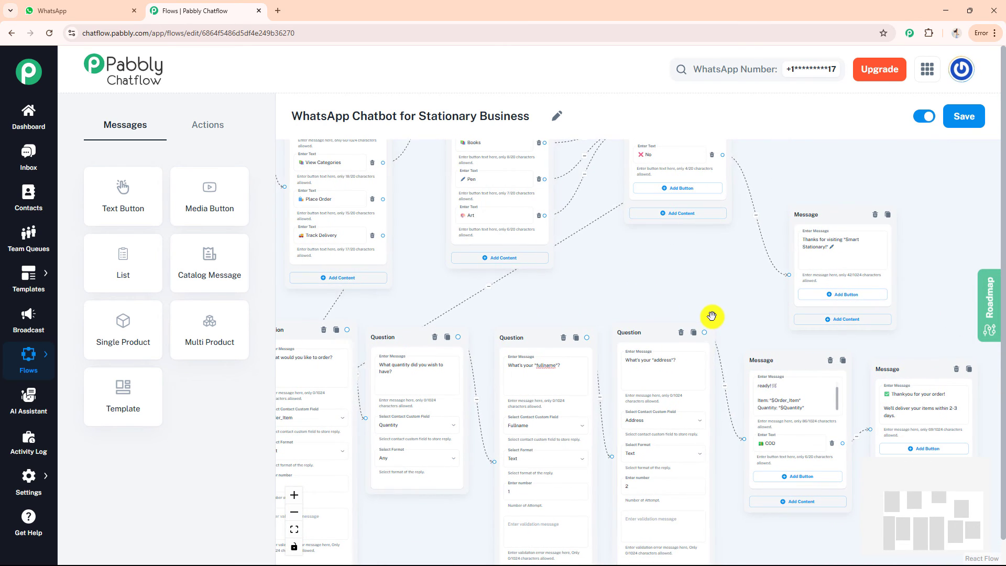
{"action": "left_click_drag", "start_coordinate": [473, 276], "coordinate": [576, 278]}
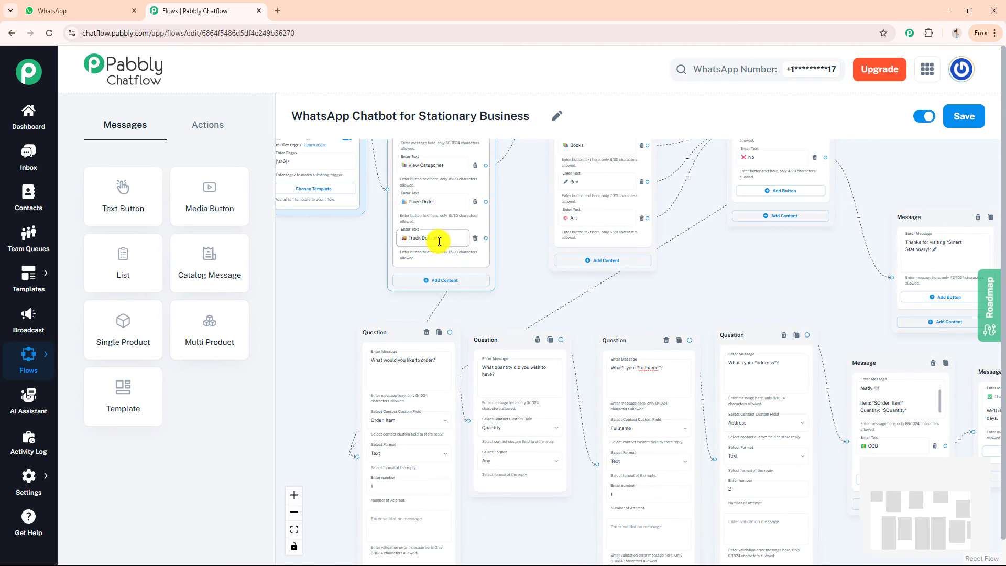
Add an Ask Question node beside the order question and connect the welcome menu's Track Delivery button to it.
{"action": "left_click", "coordinate": [203, 128]}
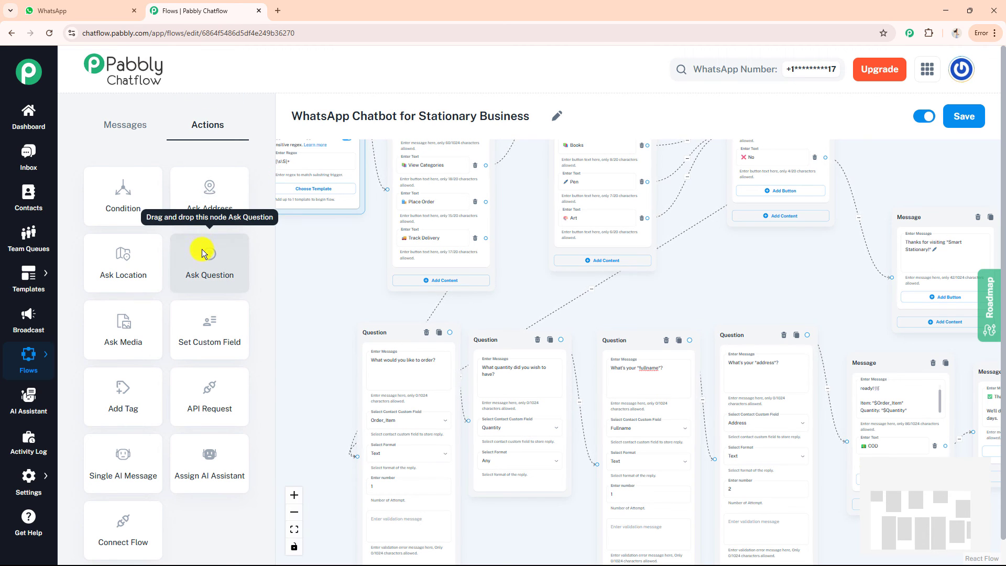
{"action": "left_click_drag", "start_coordinate": [202, 249], "coordinate": [309, 290]}
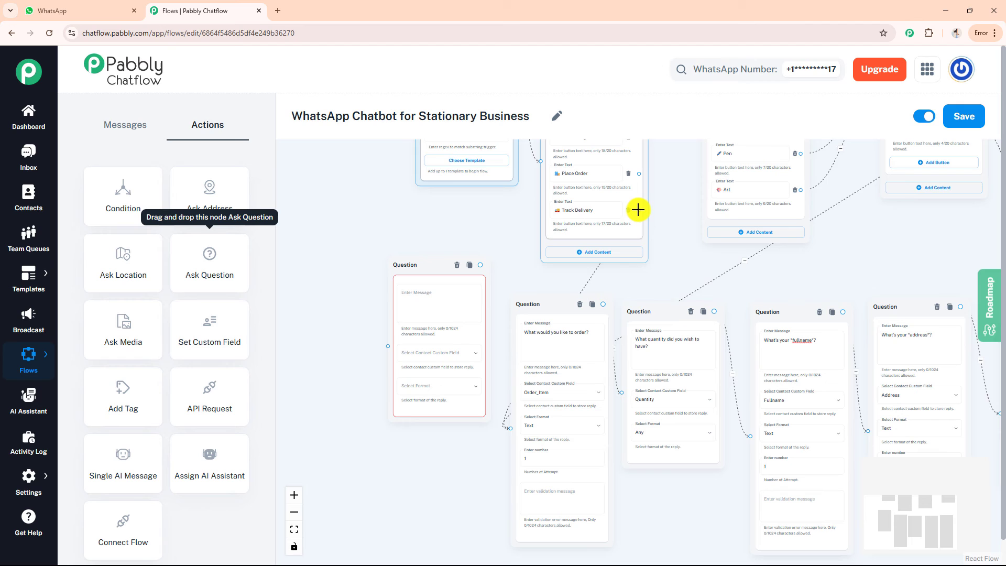
{"action": "left_click_drag", "start_coordinate": [638, 210], "coordinate": [377, 340]}
Set the new question to "Tell your *order number*?🛍️", storing the reply in the Order_Number custom field with format Any.
{"action": "left_click", "coordinate": [418, 295]}
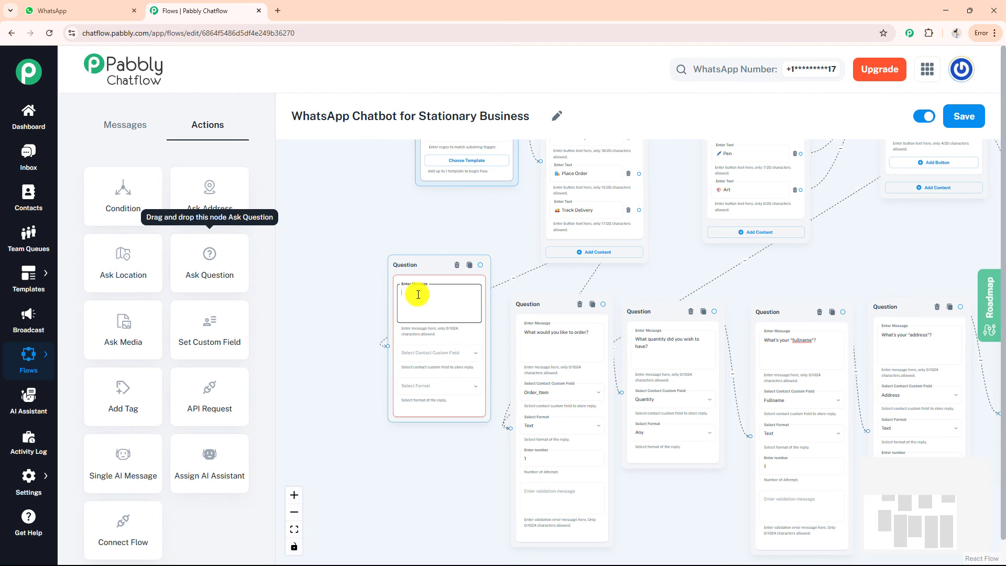
{"action": "type", "text": "Tell your *order number*? 🔢"}
{"action": "scroll", "coordinate": [419, 297], "scroll_direction": "up", "scroll_amount": 3}
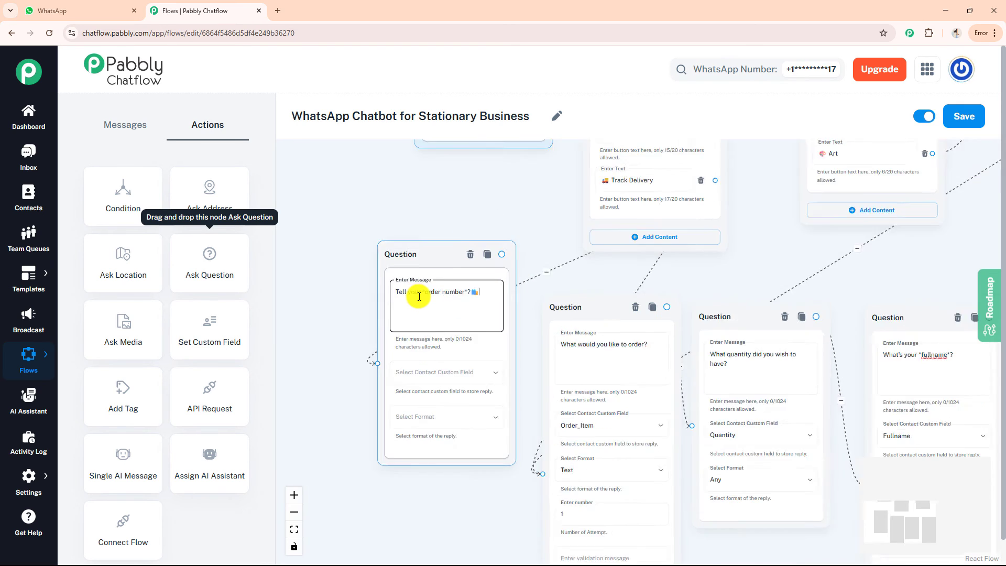
{"action": "scroll", "coordinate": [411, 371], "scroll_direction": "up", "scroll_amount": 1}
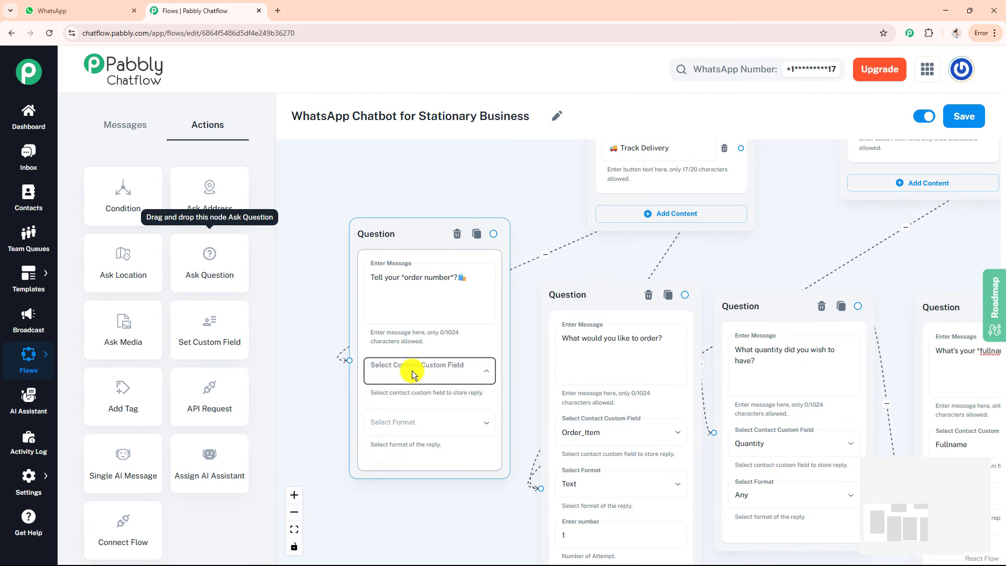
{"action": "left_click", "coordinate": [410, 370]}
{"action": "left_click", "coordinate": [401, 537]}
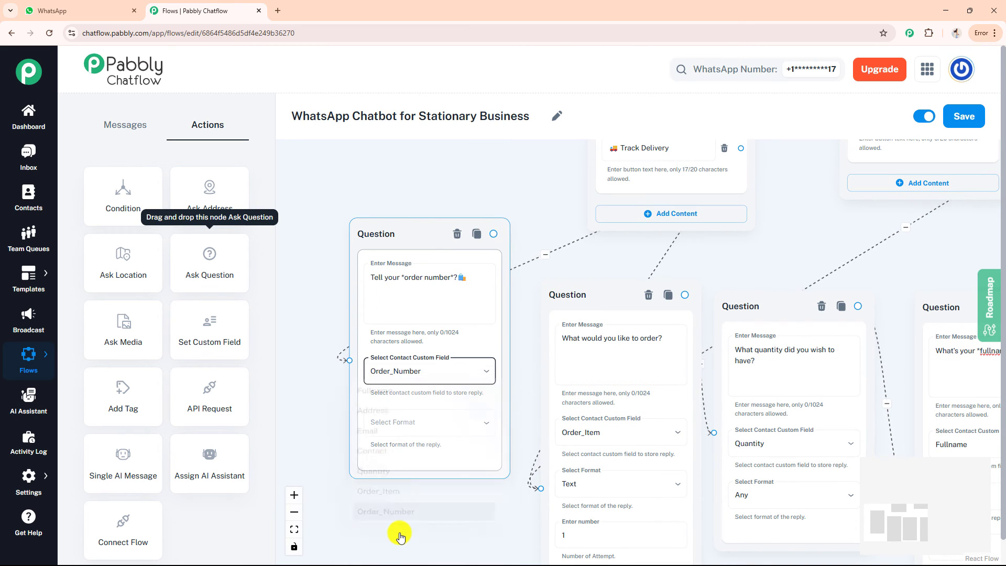
{"action": "mouse_move", "coordinate": [11, 474]}
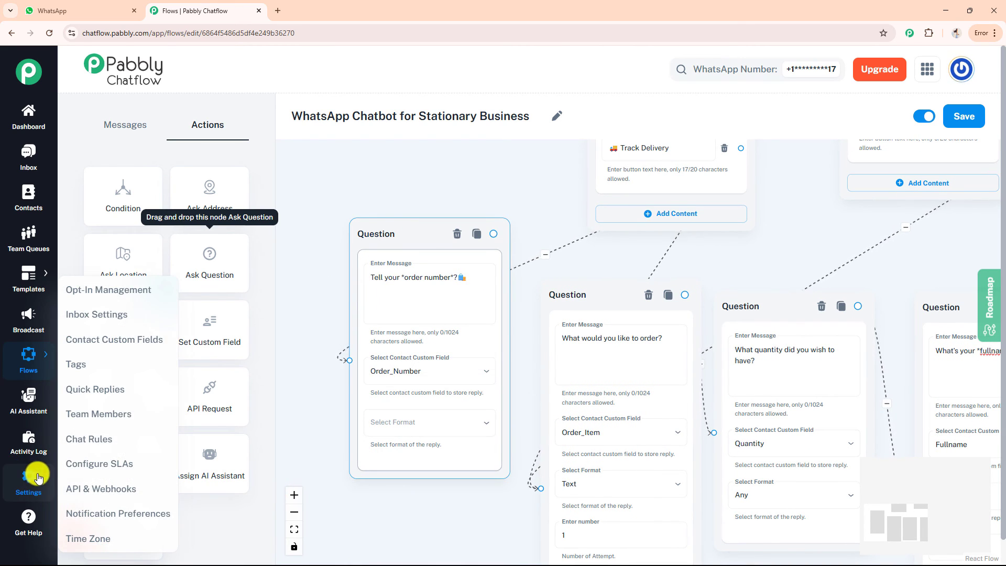
{"action": "left_click", "coordinate": [413, 422]}
{"action": "left_click", "coordinate": [409, 395]}
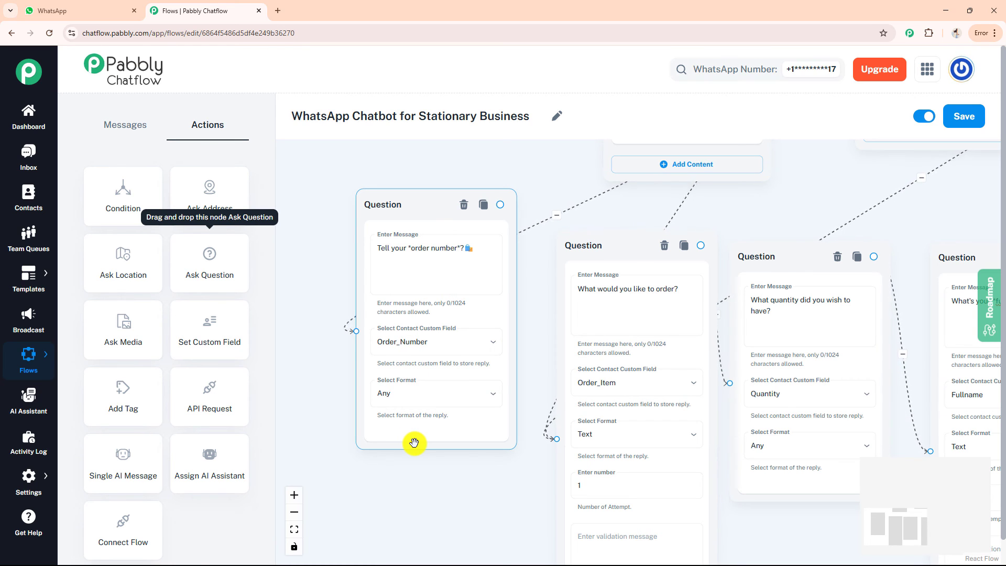
Connect the order-number question to a new Text Button message: "We've received your request. Our team till get in touch with you along with the details shortly.".
{"action": "left_click", "coordinate": [110, 131]}
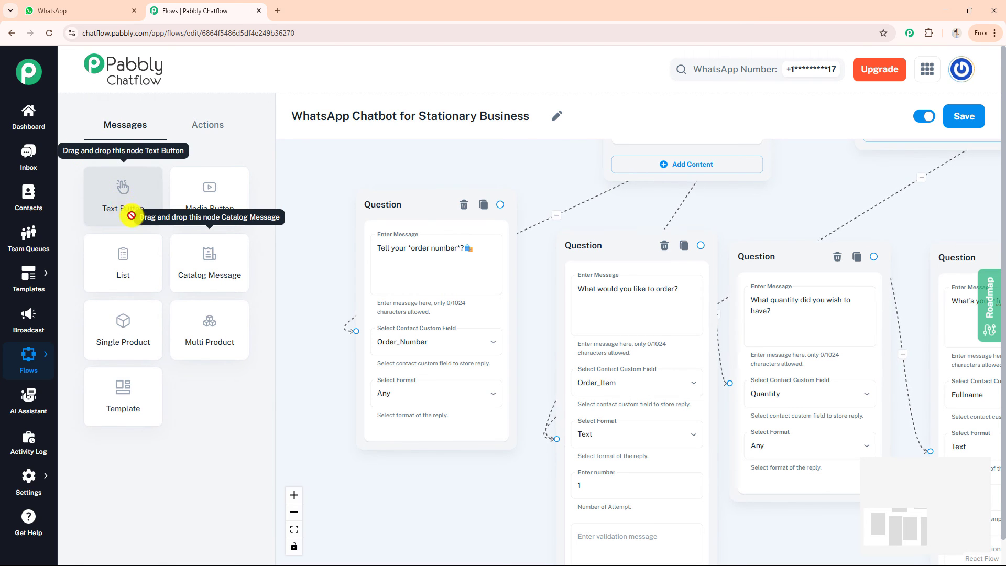
{"action": "left_click_drag", "start_coordinate": [125, 202], "coordinate": [465, 521]}
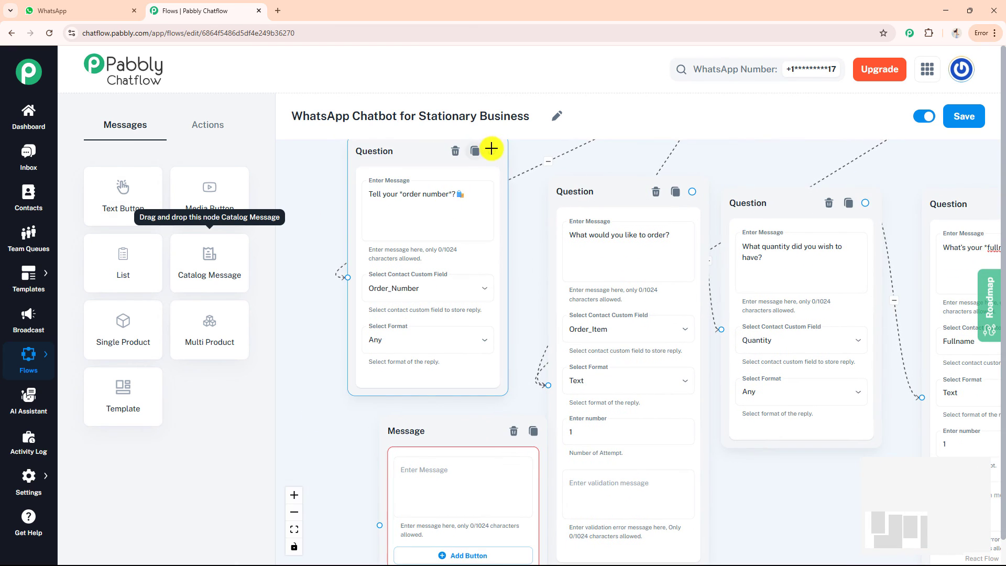
{"action": "left_click_drag", "start_coordinate": [478, 153], "coordinate": [365, 527]}
{"action": "left_click", "coordinate": [428, 305]}
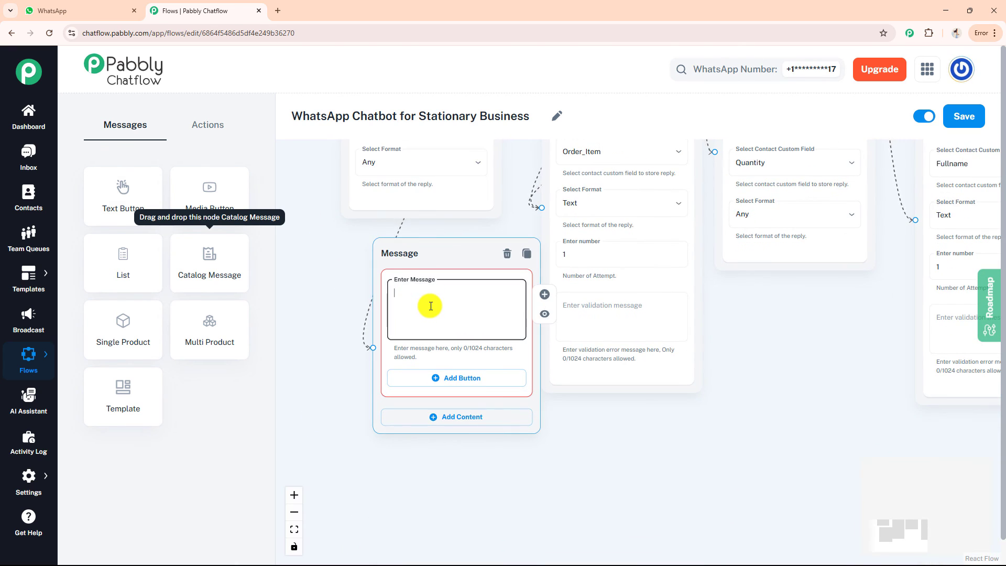
{"action": "key", "text": "ctrl+v"}
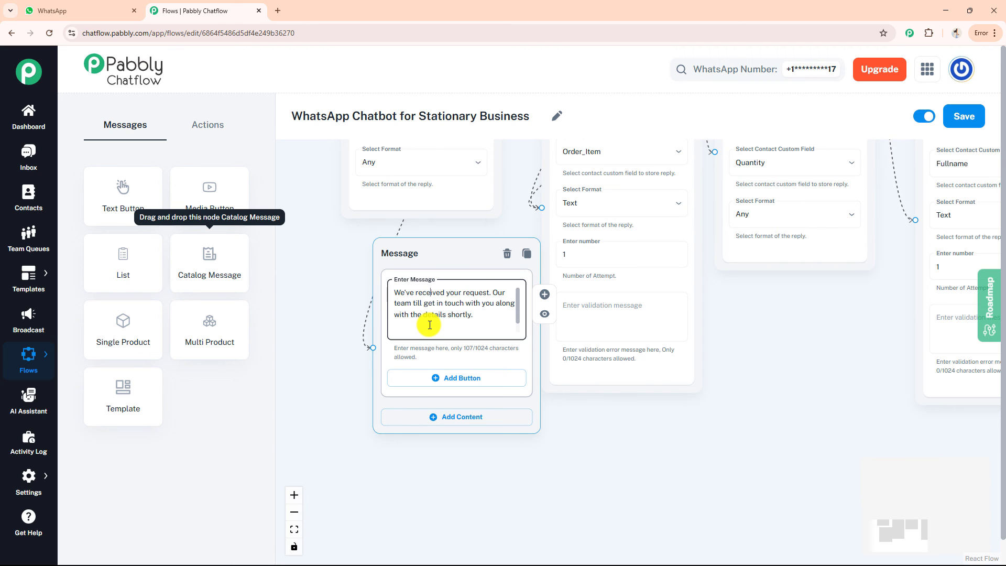
Fit the whole flow in view, save it, and switch to the Smart Stationary! chat in WhatsApp.
{"action": "left_click", "coordinate": [294, 529]}
{"action": "left_click_drag", "start_coordinate": [366, 382], "coordinate": [355, 355]}
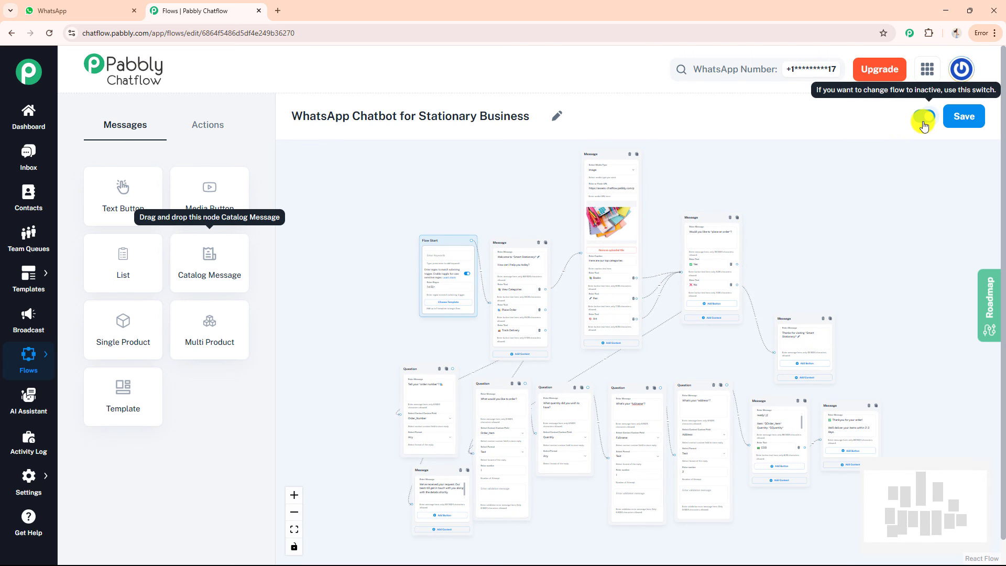
{"action": "left_click", "coordinate": [962, 116]}
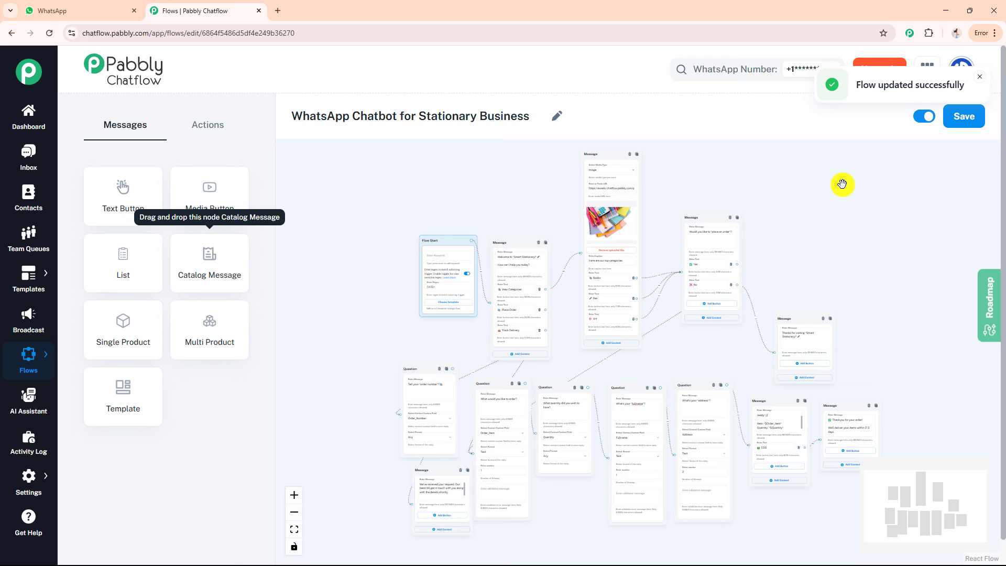
{"action": "key", "text": "ctrl+Tab"}
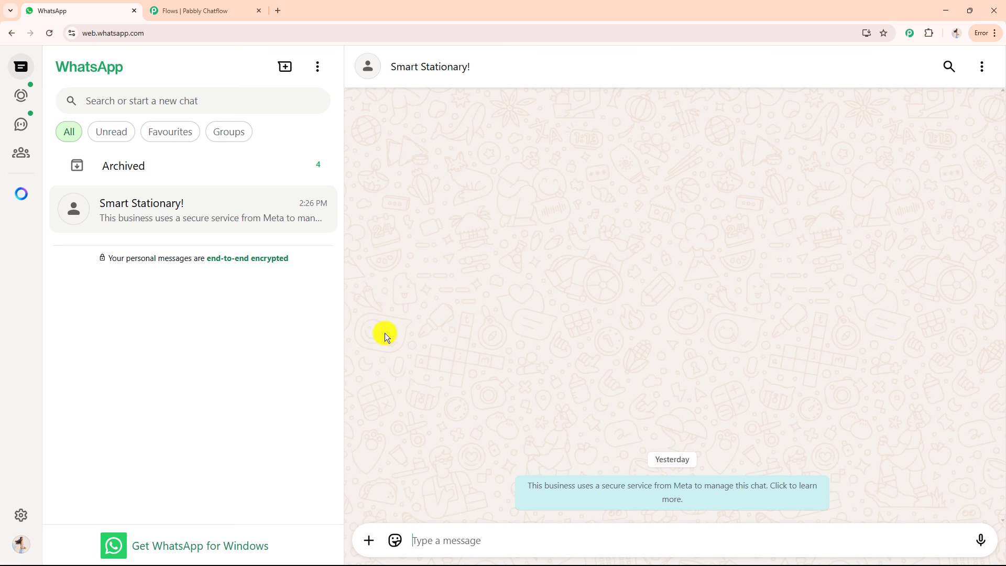